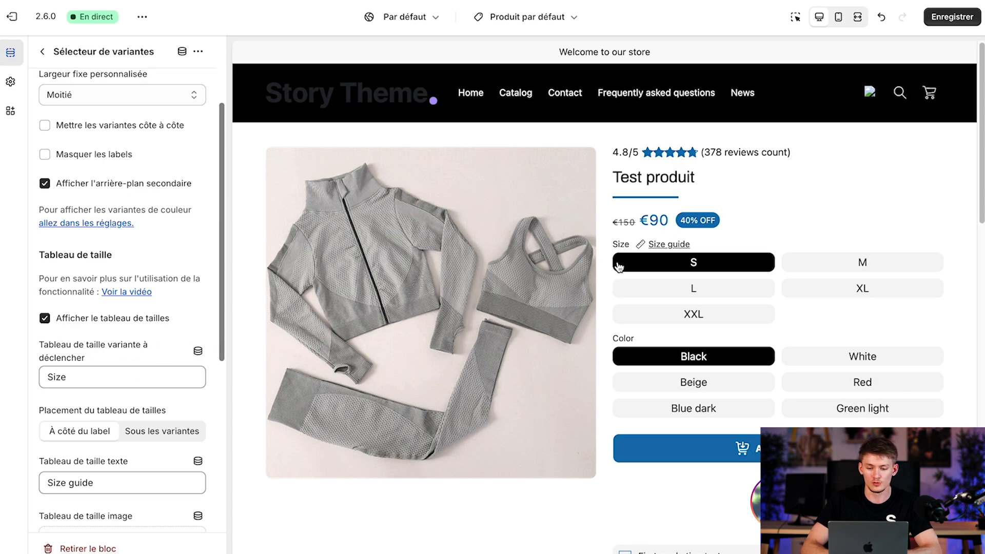
Step: Try the size chart placement Sous les variantes in the variant selector, and switch it back to À côté du label
double_click(621, 244)
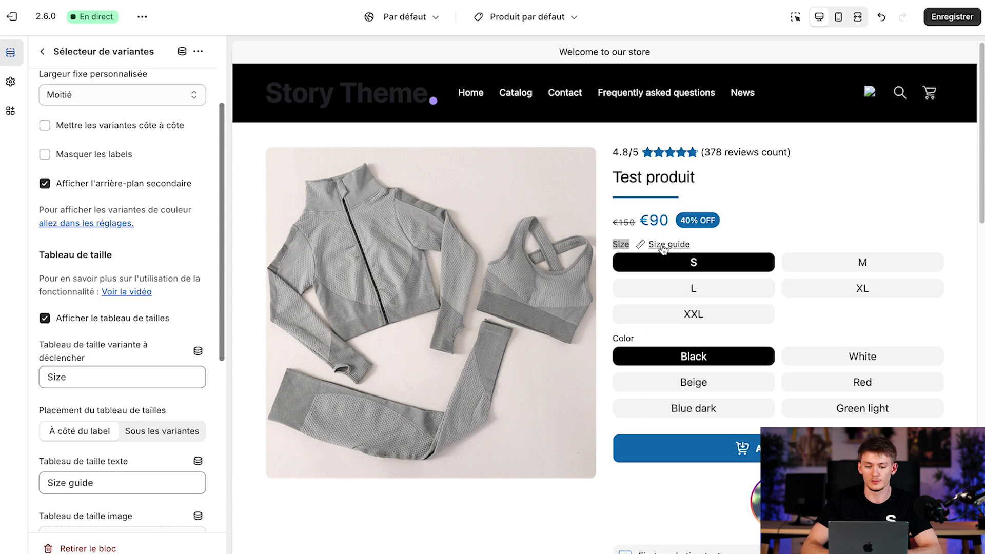
scroll(163, 377, down, 2)
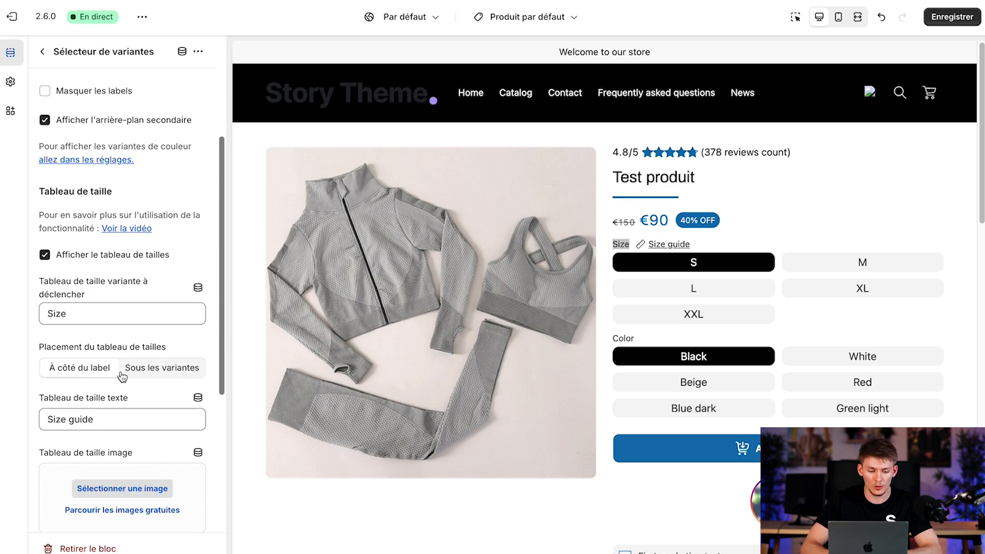
click(144, 374)
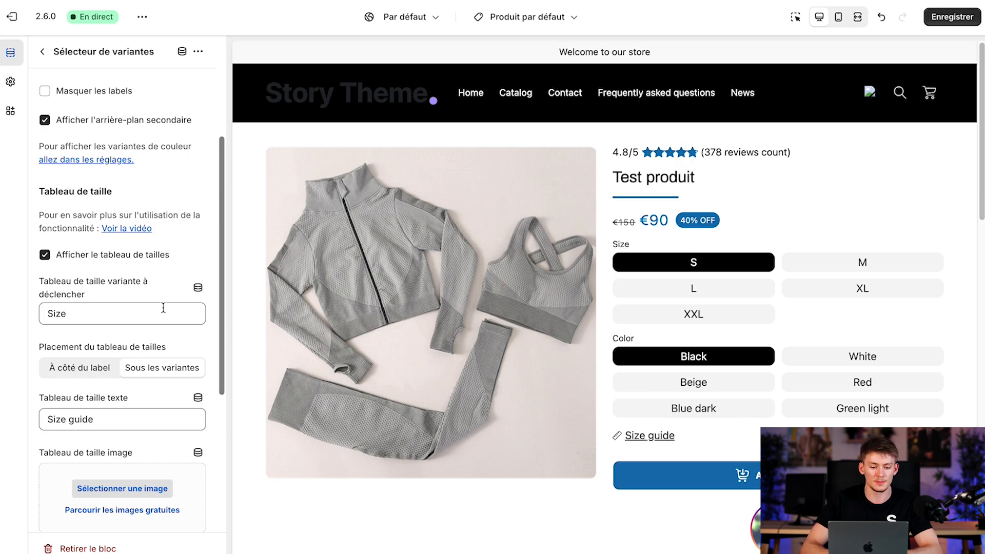
click(94, 366)
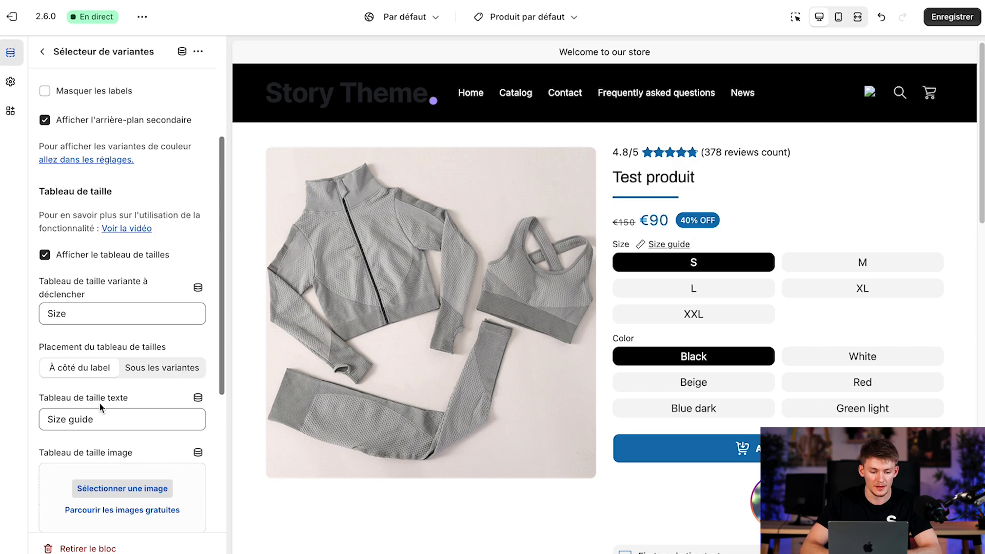
Step: Set the size chart image to the customizeable-tshirts JPG from the store's files
scroll(100, 407, down, 4)
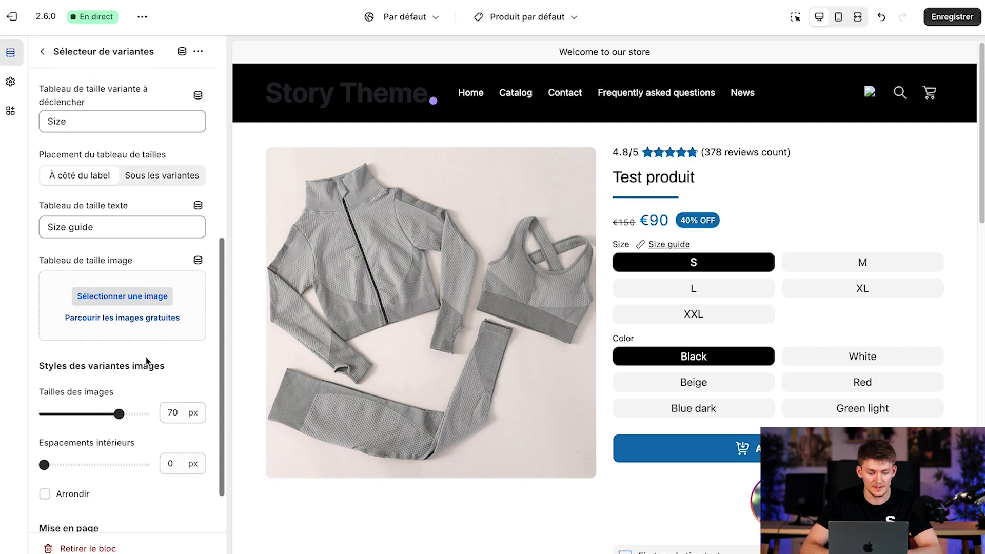
scroll(84, 298, up, 1)
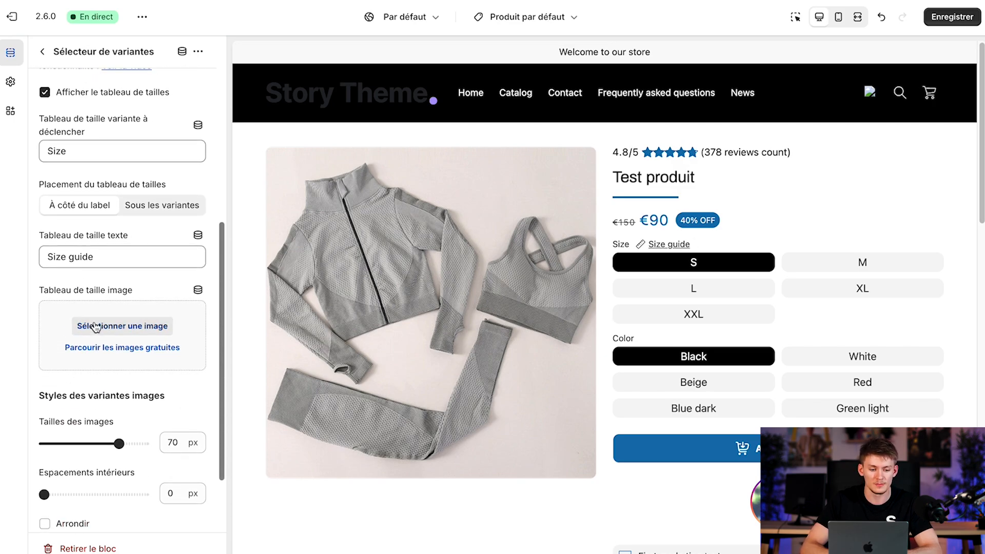
click(123, 311)
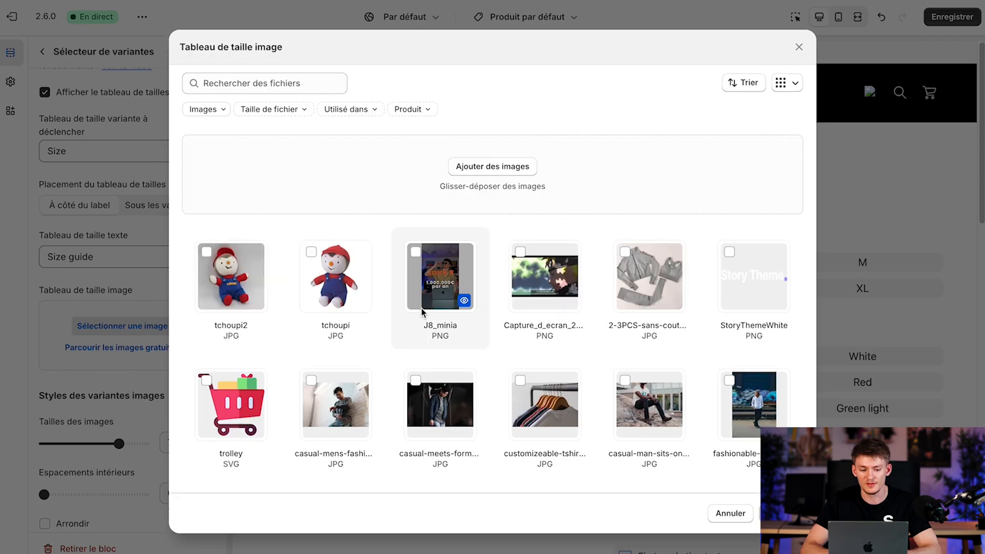
scroll(513, 287, down, 1)
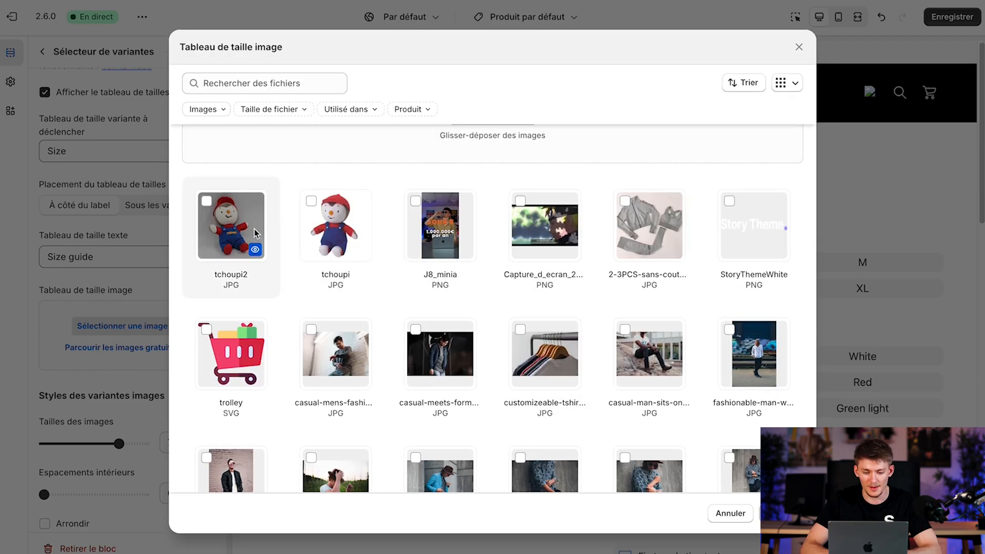
scroll(533, 290, down, 1)
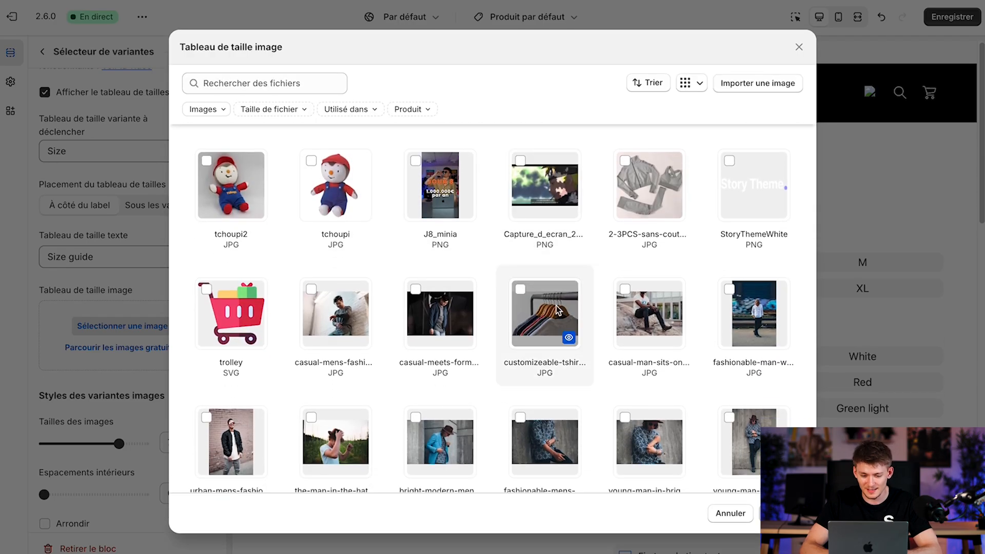
click(525, 293)
click(781, 514)
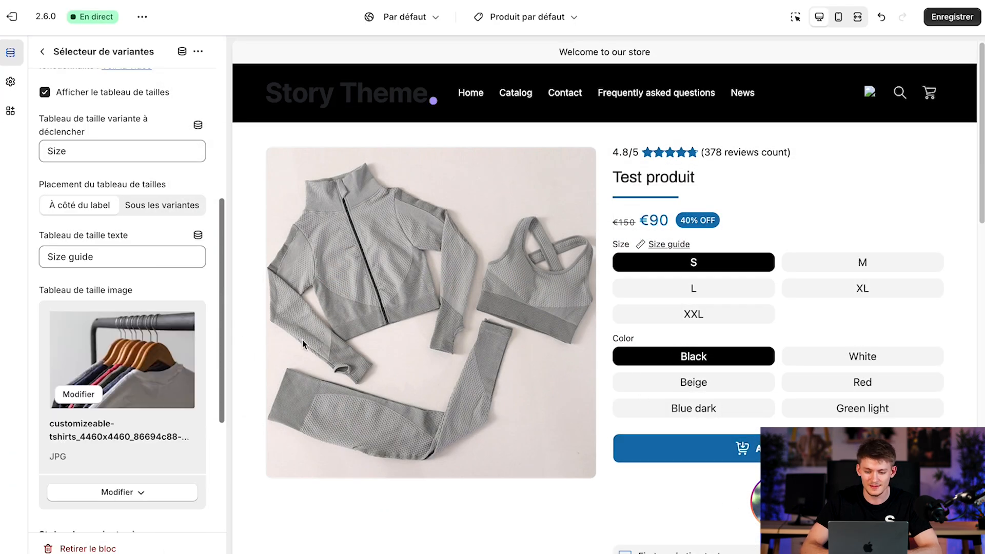
Step: Save the theme changes and preview the Size guide popup on the product page
click(952, 16)
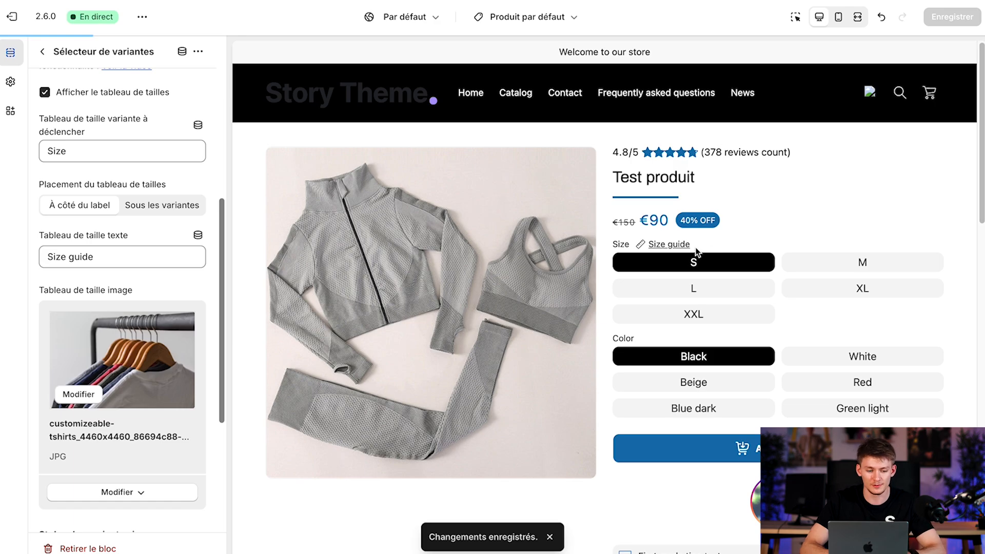
click(669, 245)
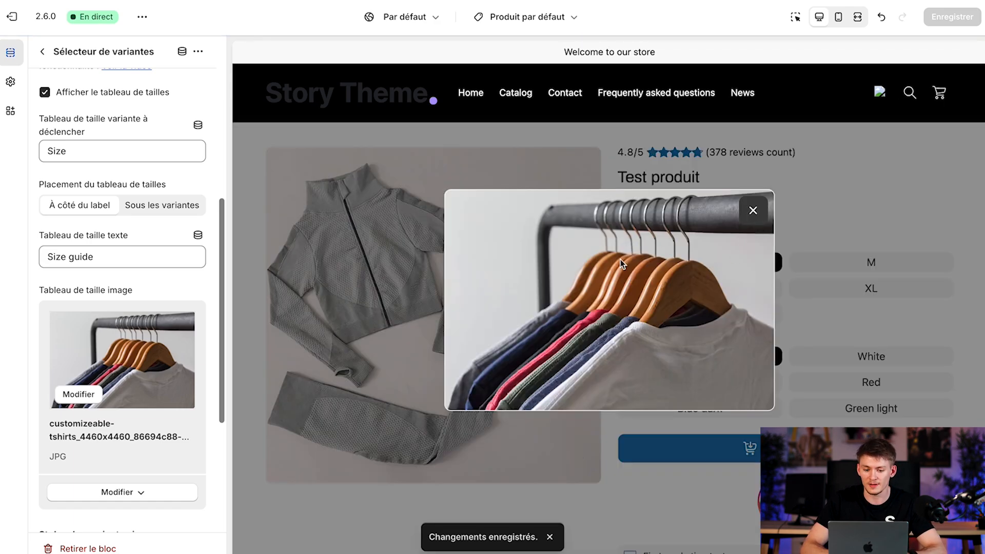
click(752, 210)
Step: Disable Afficher le tableau de tailles in the variant selector block
scroll(57, 179, up, 5)
scroll(57, 180, down, 2)
scroll(57, 180, down, 3)
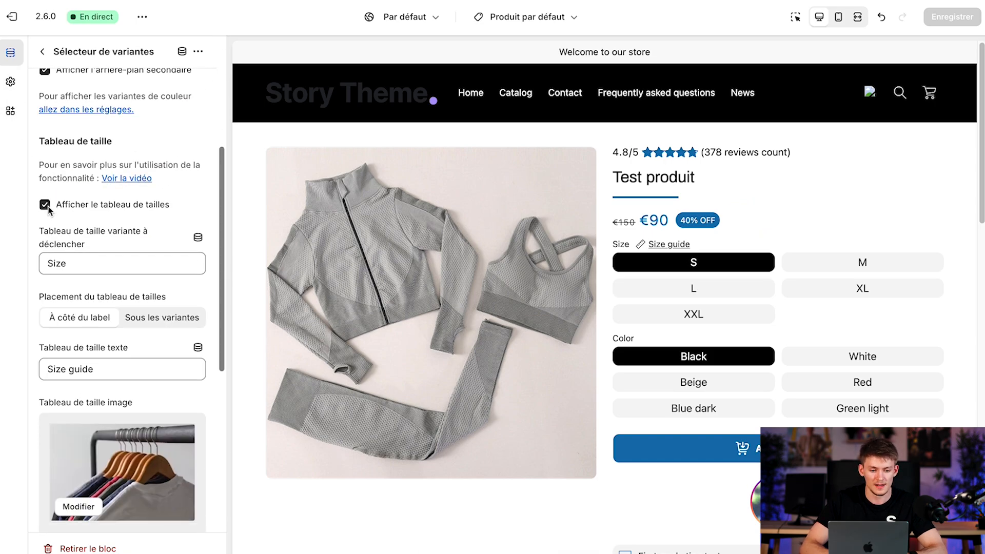
click(45, 205)
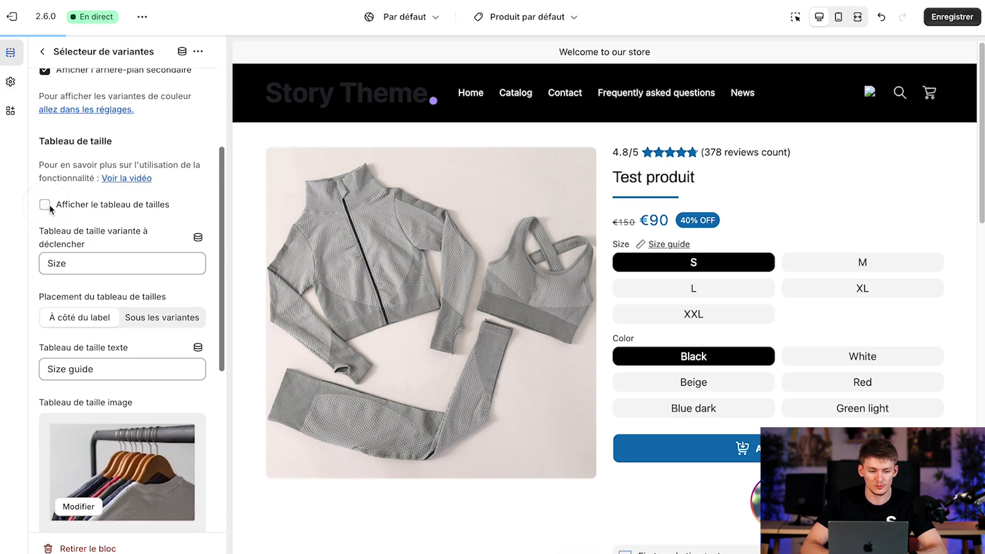
Step: Make the hidden Image Popup (Guide des tailles) block visible in the Produit section
click(42, 51)
scroll(133, 385, down, 1)
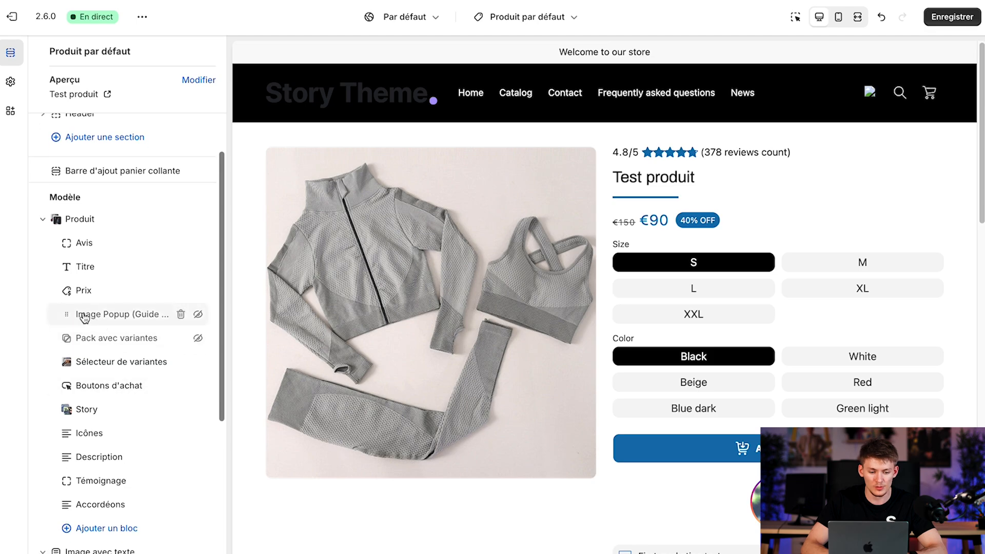
scroll(138, 379, down, 2)
scroll(135, 416, down, 2)
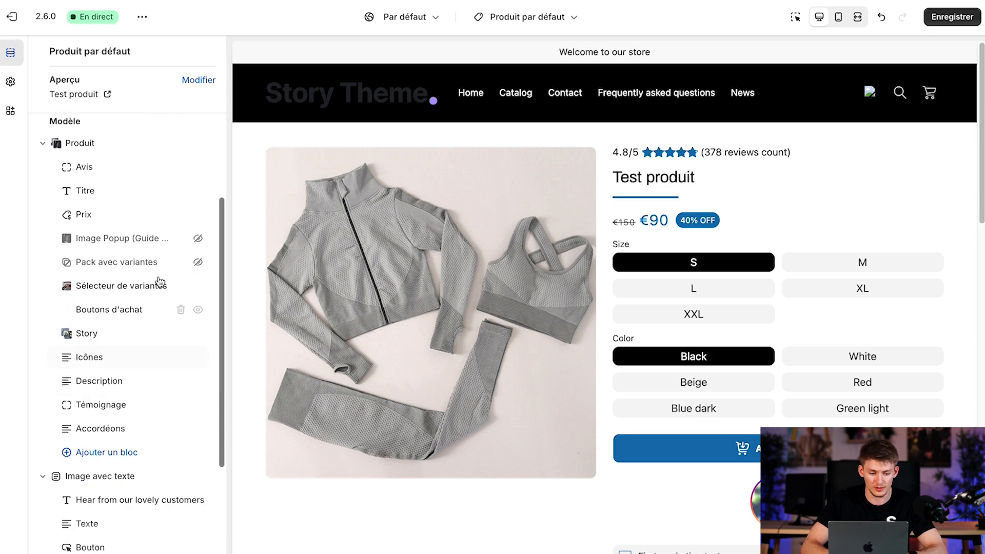
click(129, 452)
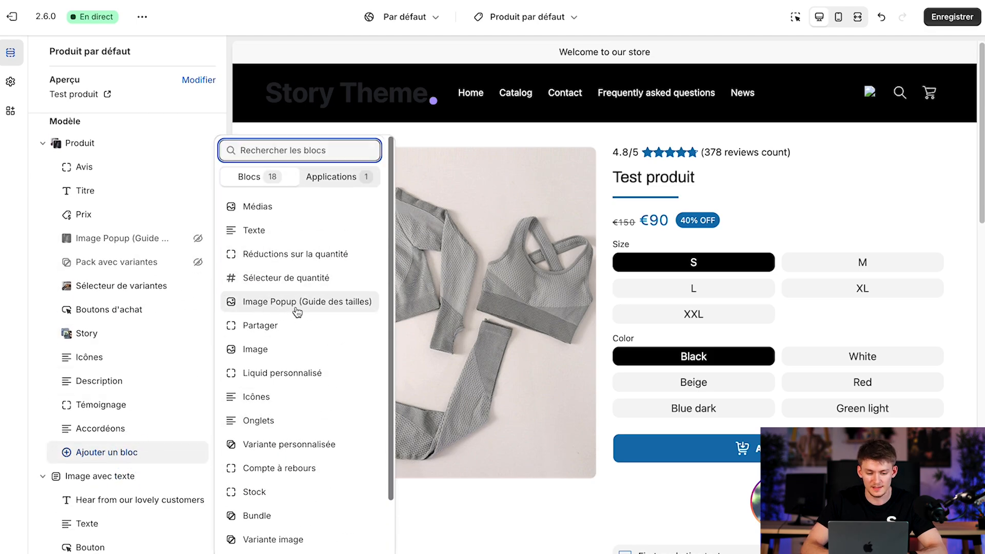
click(119, 235)
click(198, 238)
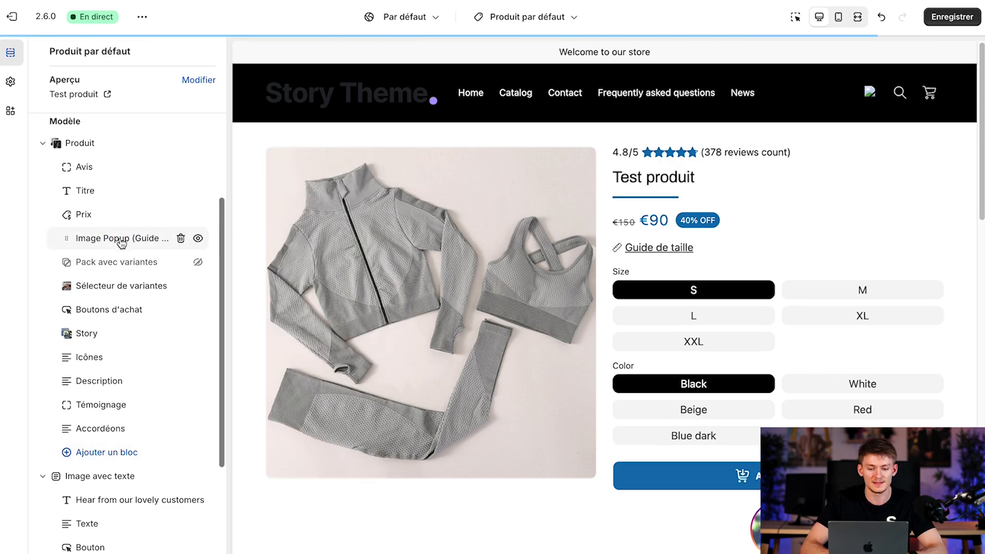
Step: Try the Image Popup block between Avis and Titre, and return it to its place below Prix
click(122, 239)
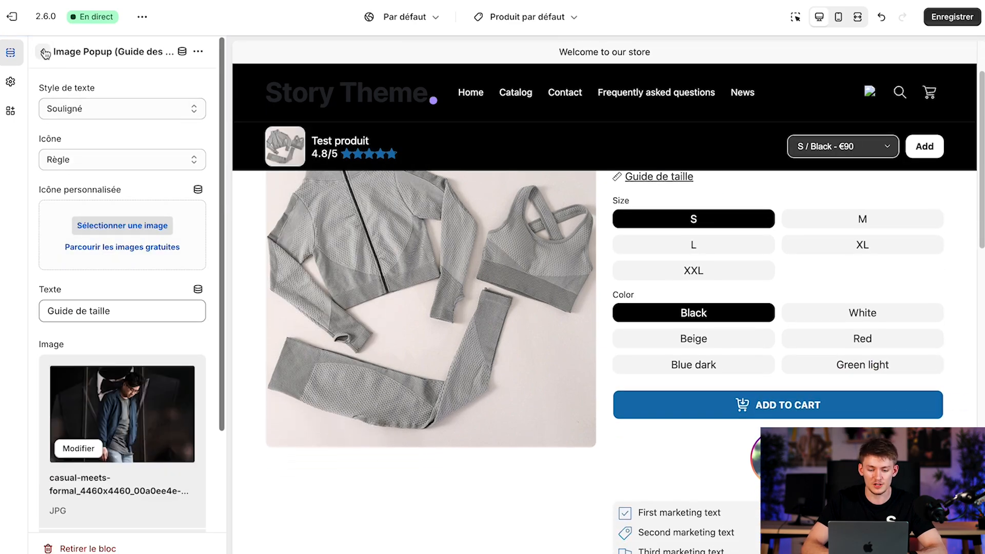
click(45, 52)
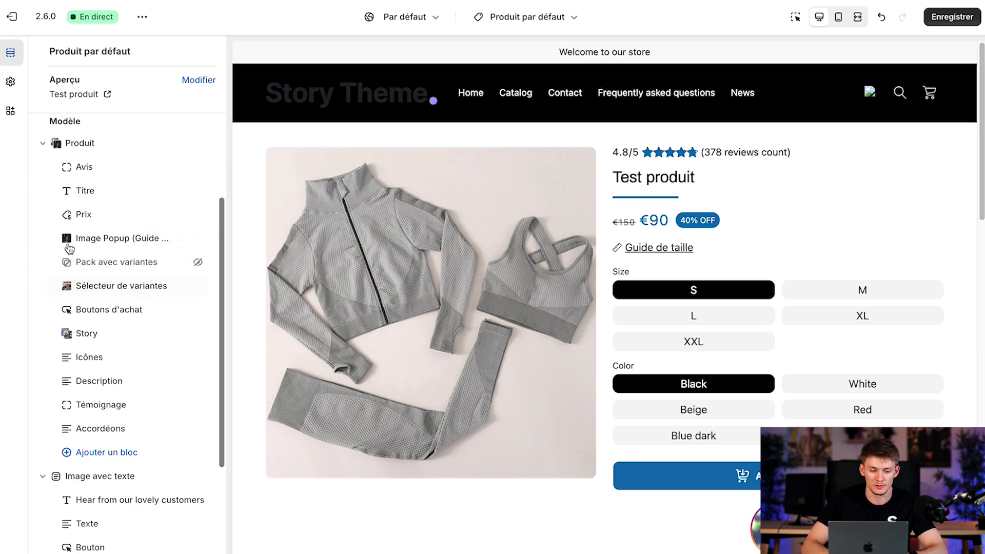
mouse_move(59, 241)
mouse_down()
mouse_move(66, 192)
mouse_move(67, 250)
mouse_up()
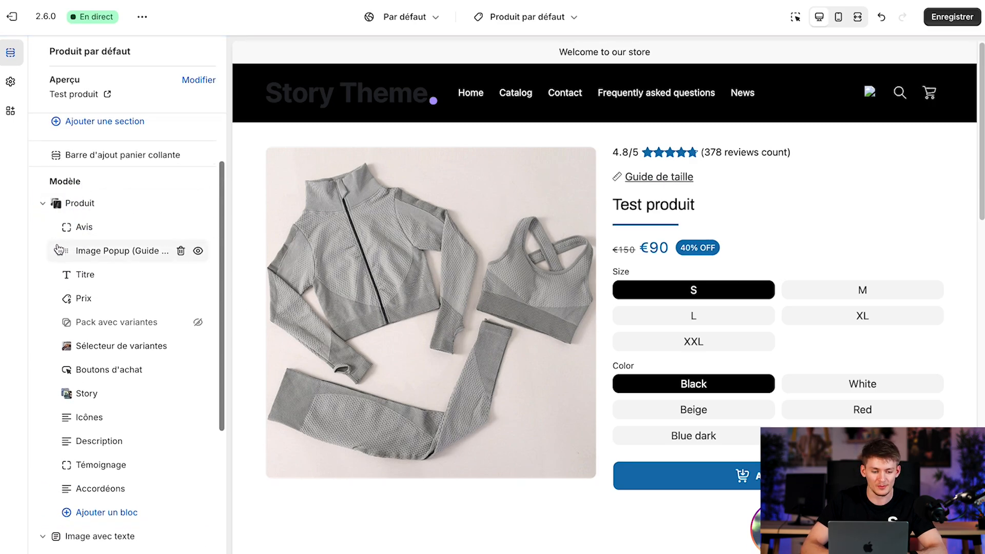
drag(71, 251, 63, 301)
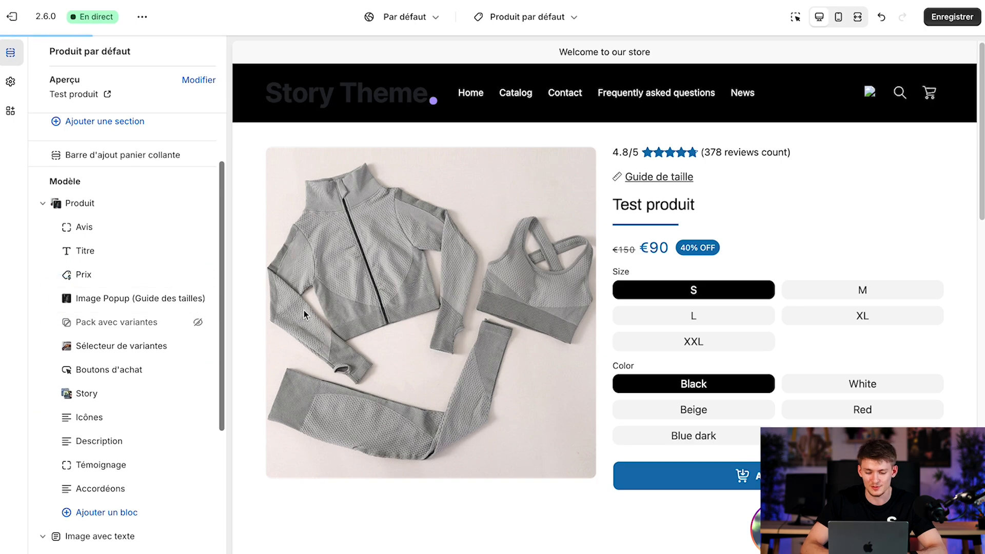
Step: Open the Image Popup (Guide des tailles) block's settings and review the available icons
click(115, 298)
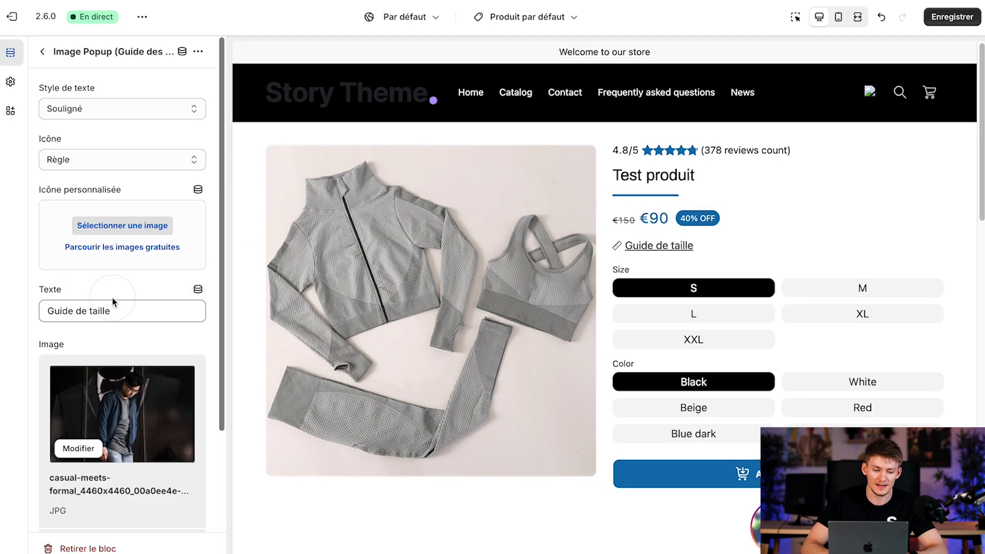
scroll(115, 368, up, 1)
click(103, 160)
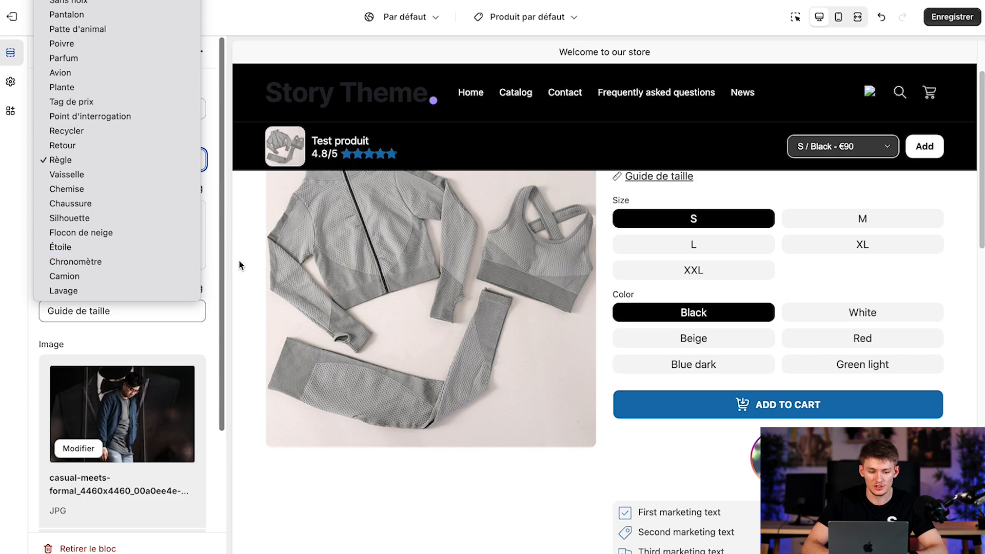
click(211, 236)
scroll(695, 246, up, 2)
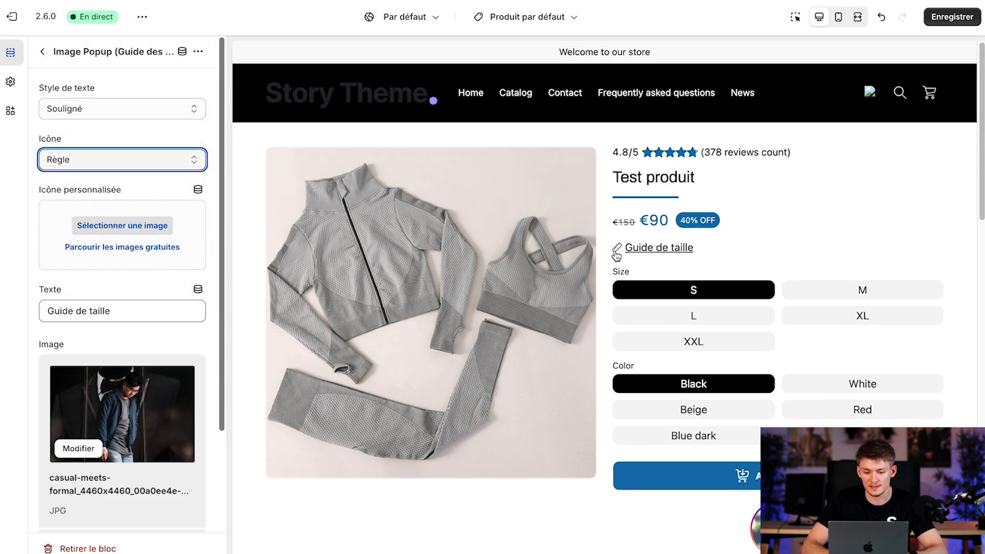
Step: Compare the Contour de bouton, Bouton and Souligné text styles for the size guide popup link, and set it to Contour de bouton
click(133, 103)
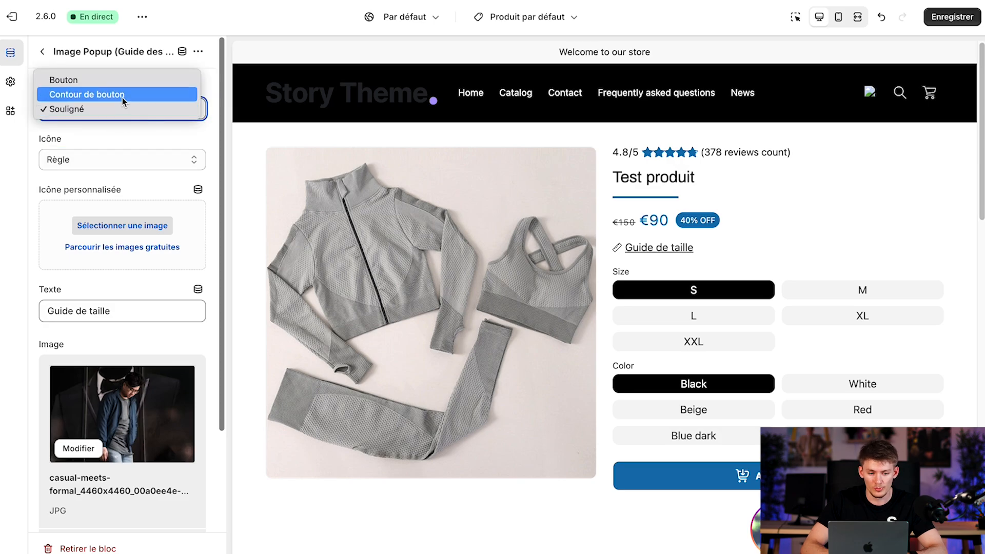
click(121, 93)
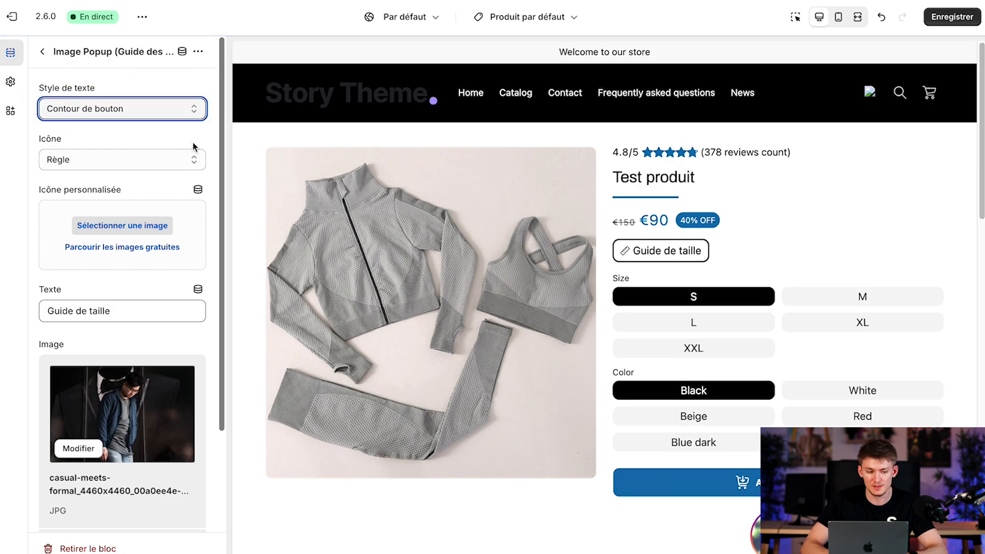
click(145, 107)
click(123, 93)
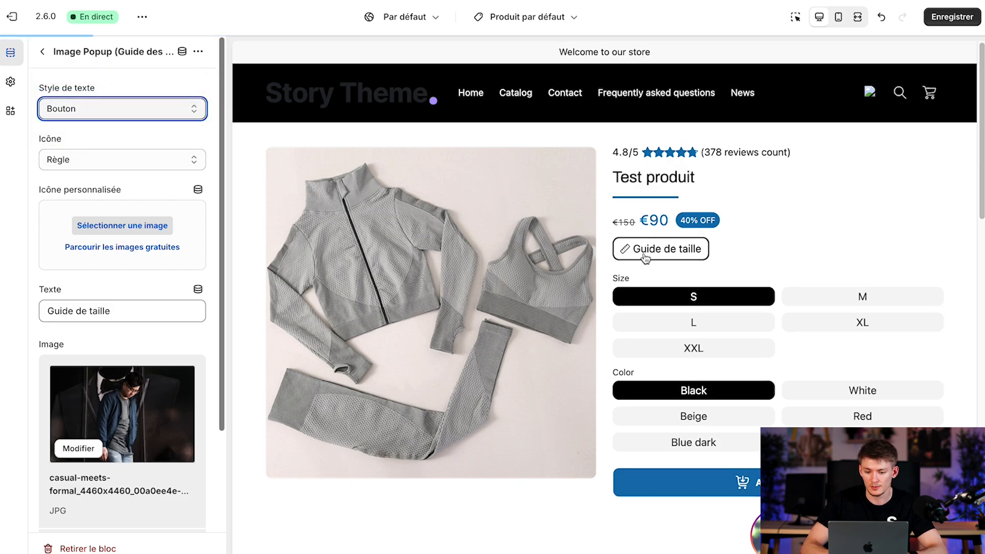
click(170, 110)
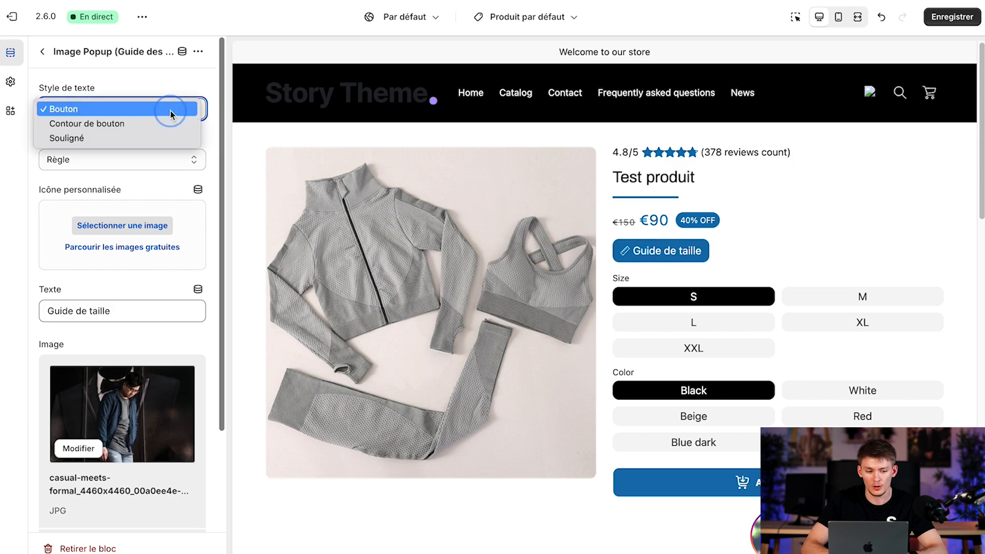
click(141, 138)
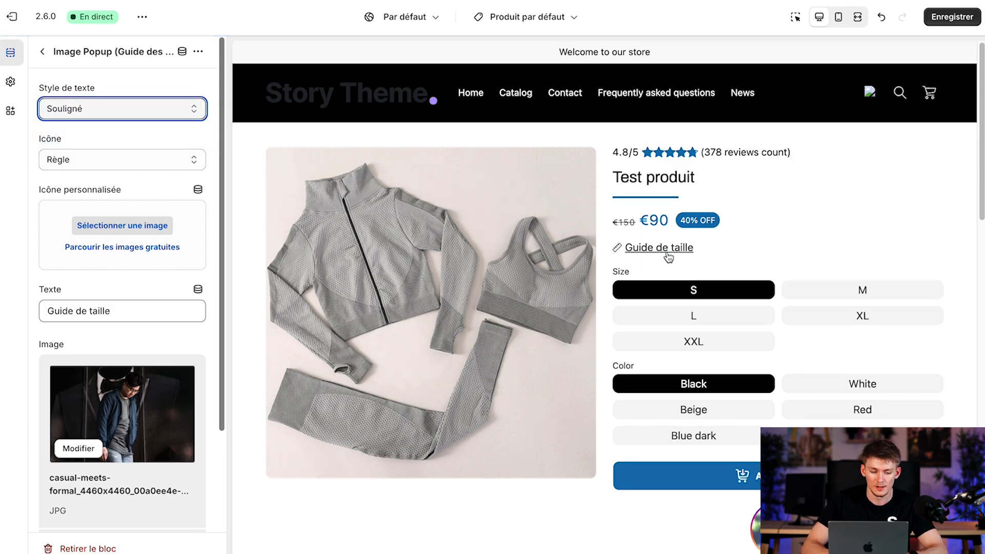
click(121, 109)
click(128, 94)
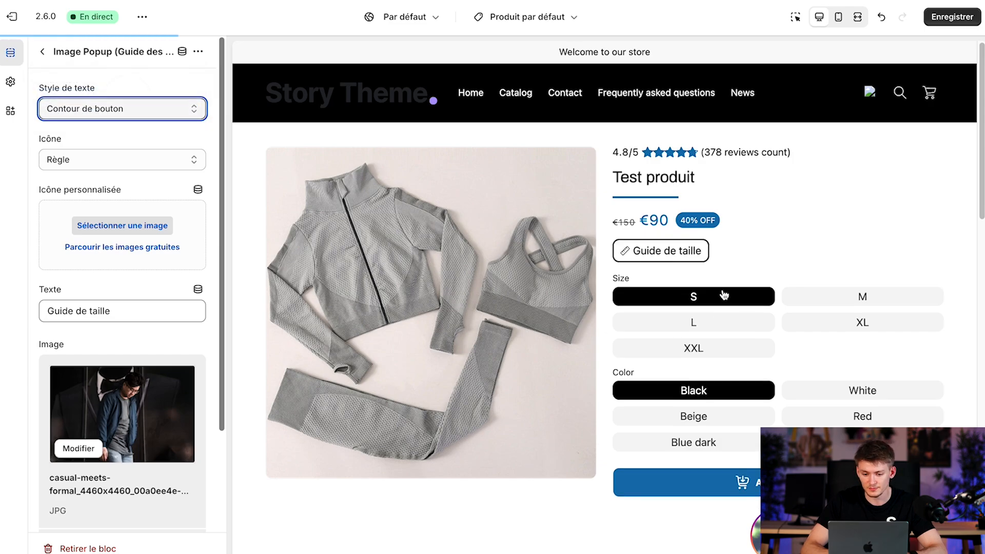
Step: Replace the Image Popup block's link text with "Size guide"
scroll(109, 306, down, 2)
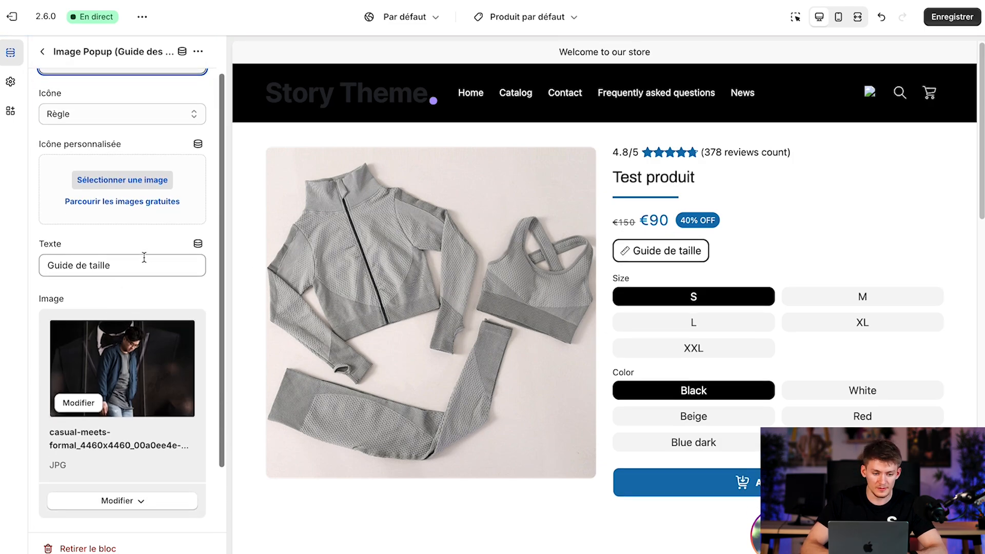
click(120, 260)
triple_click(119, 260)
click(133, 267)
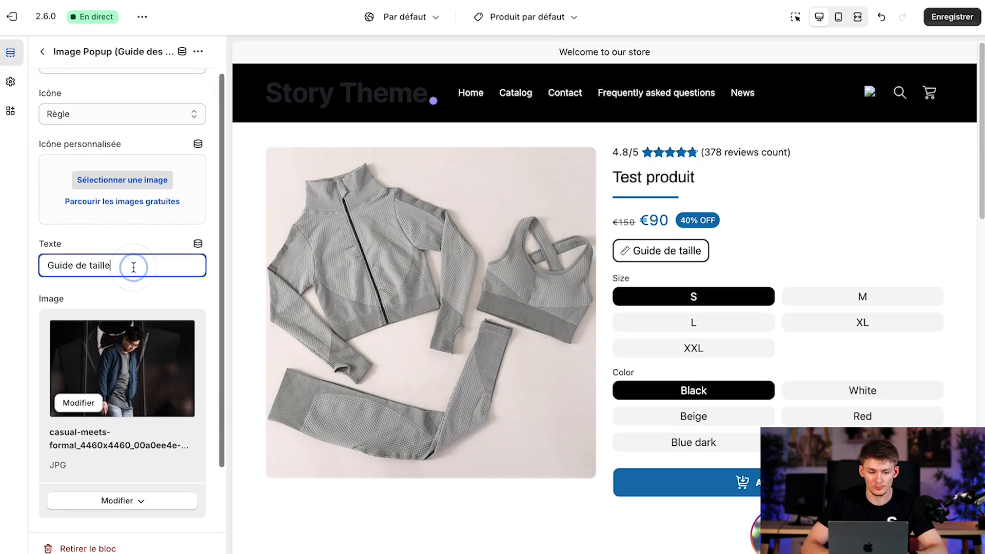
triple_click(133, 266)
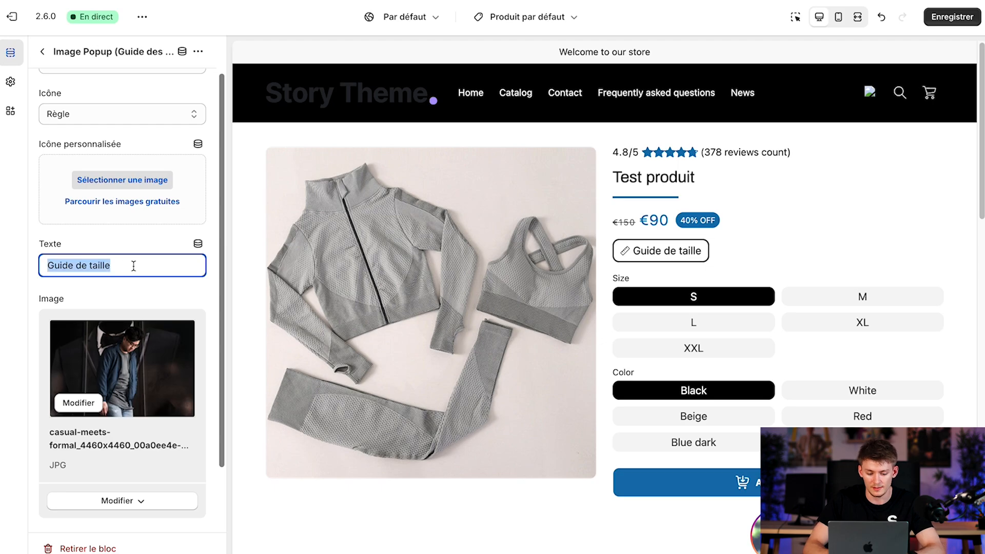
text(Size guide)
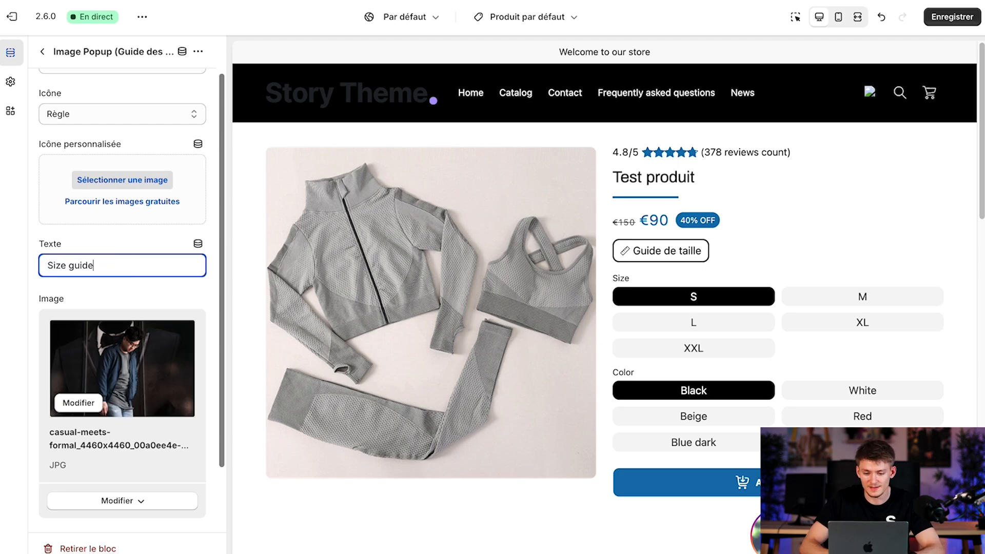
Step: Undo the size guide link text change, and save the block with a bottom margin of 12 px
key(ctrl+z)
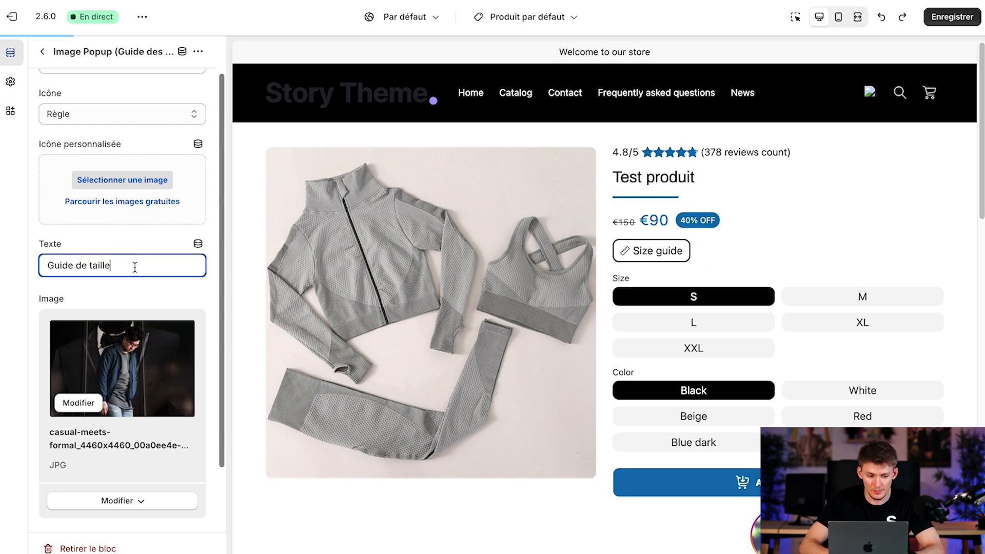
scroll(143, 308, down, 2)
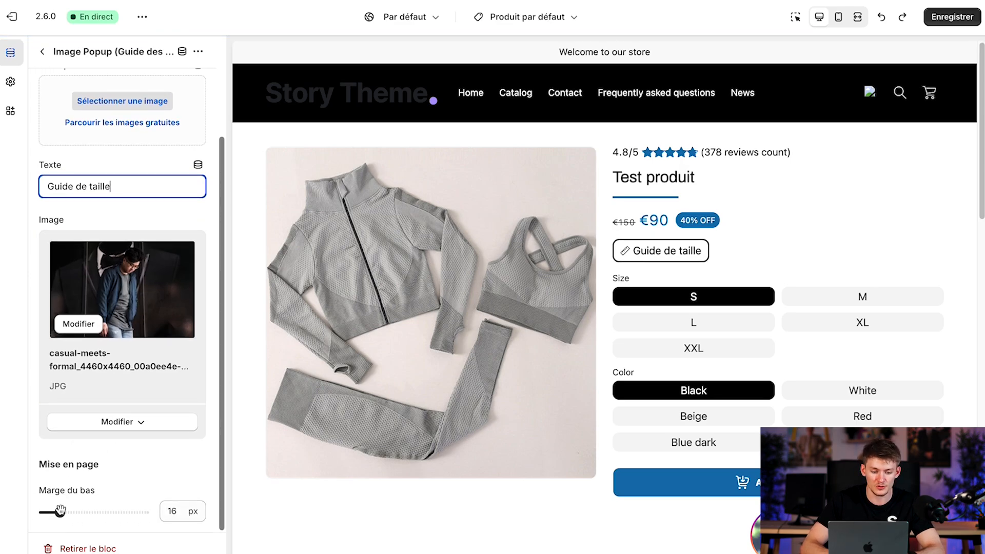
drag(61, 510, 116, 512)
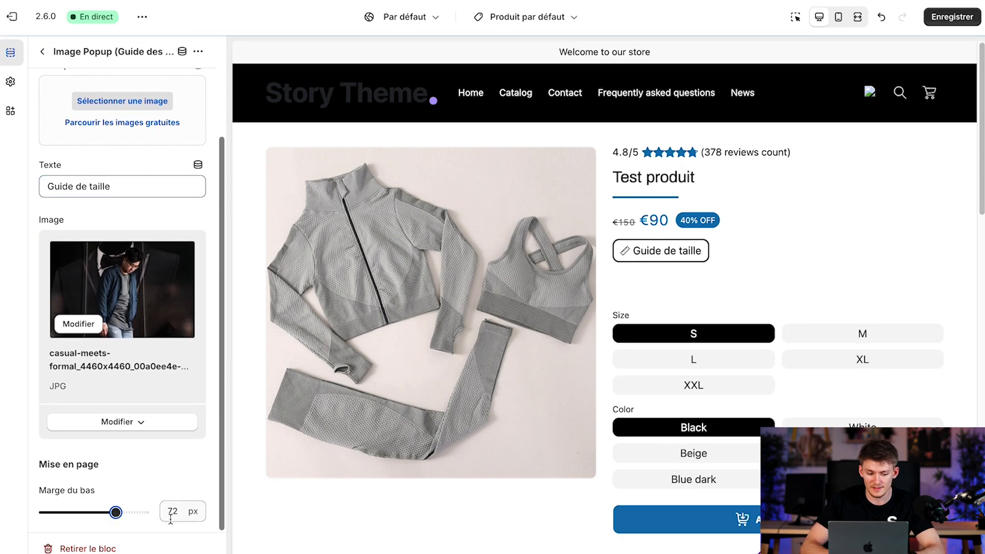
drag(67, 519, 56, 513)
click(946, 17)
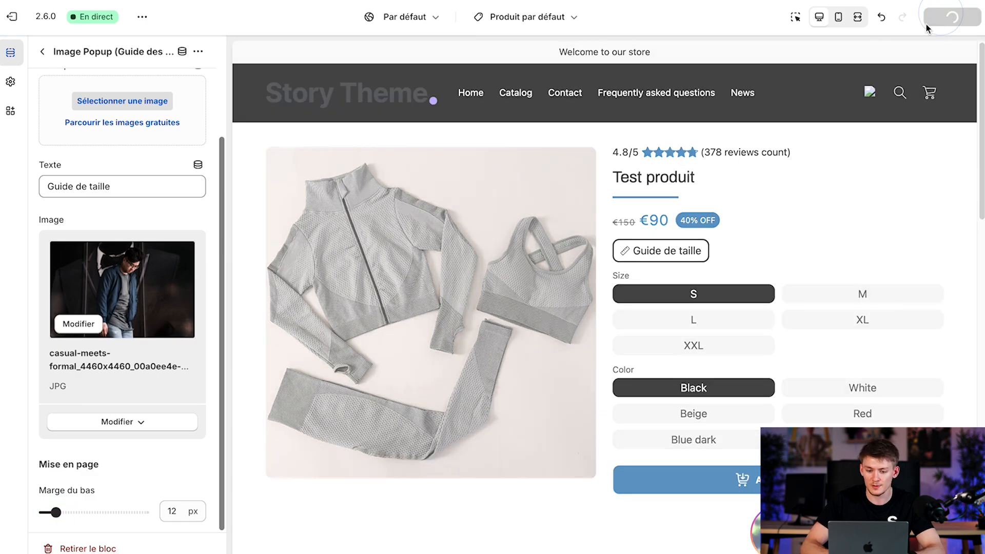
click(665, 251)
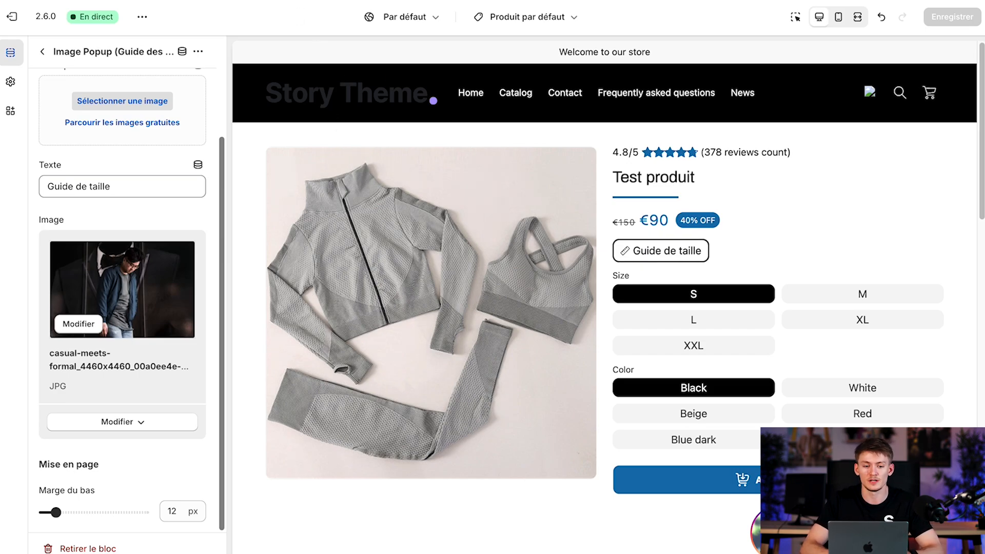
Step: Switch to the Tableau de taille spreadsheet in Google Sheets and slightly widen column B containing the row labels
click(293, 0)
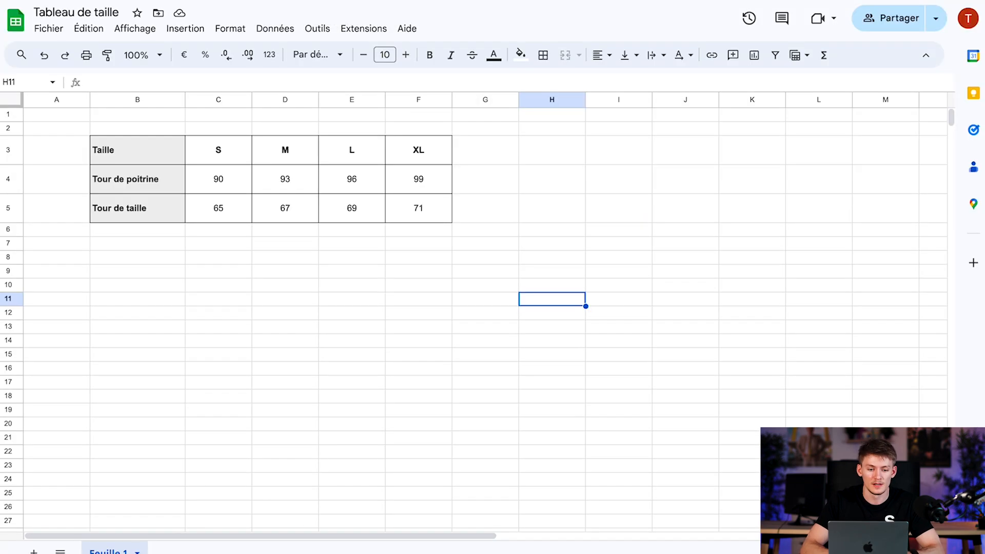
click(302, 285)
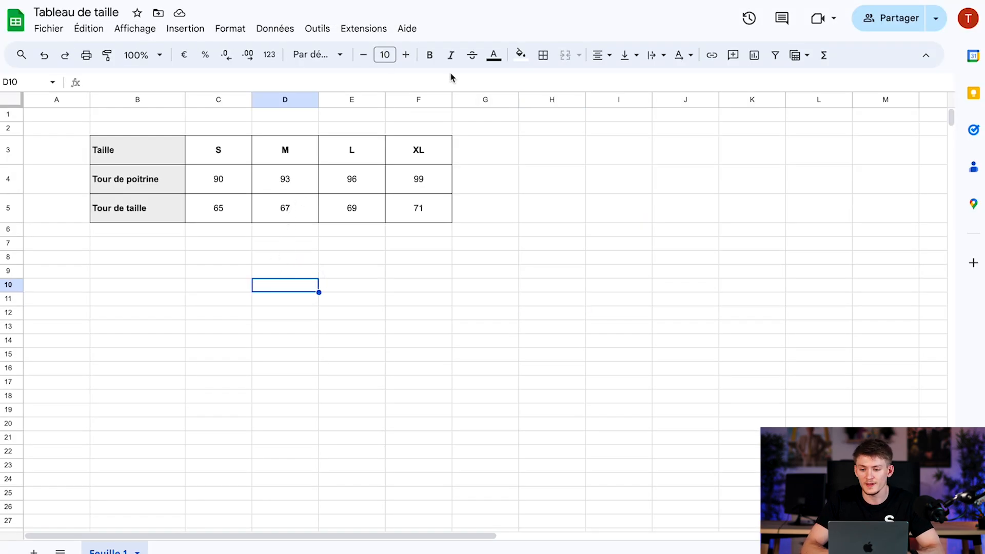
click(210, 149)
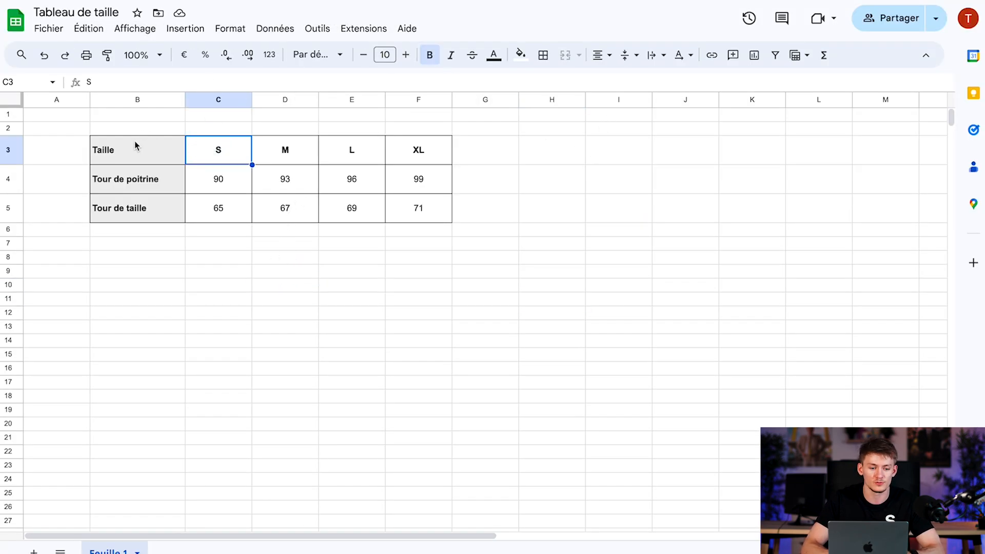
click(149, 230)
click(163, 159)
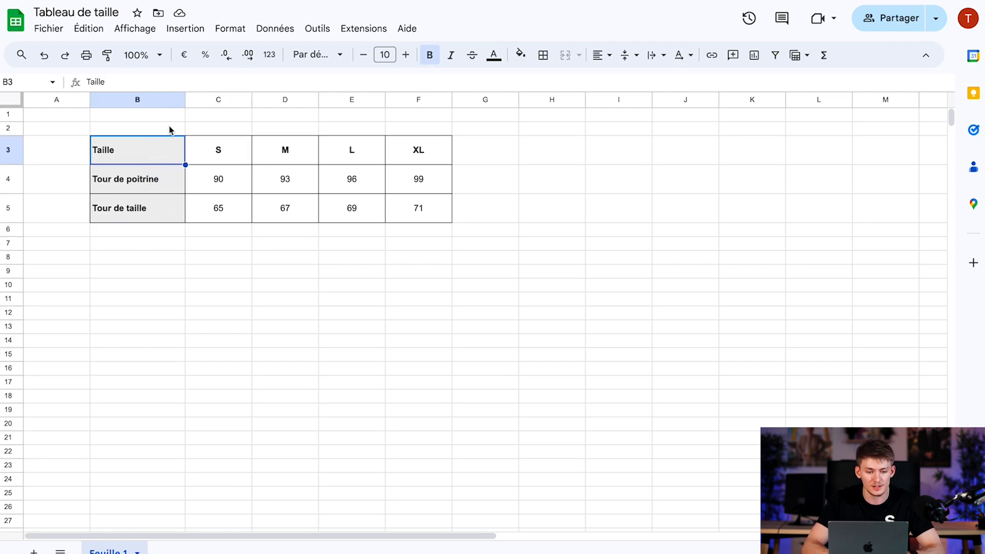
drag(184, 100, 197, 99)
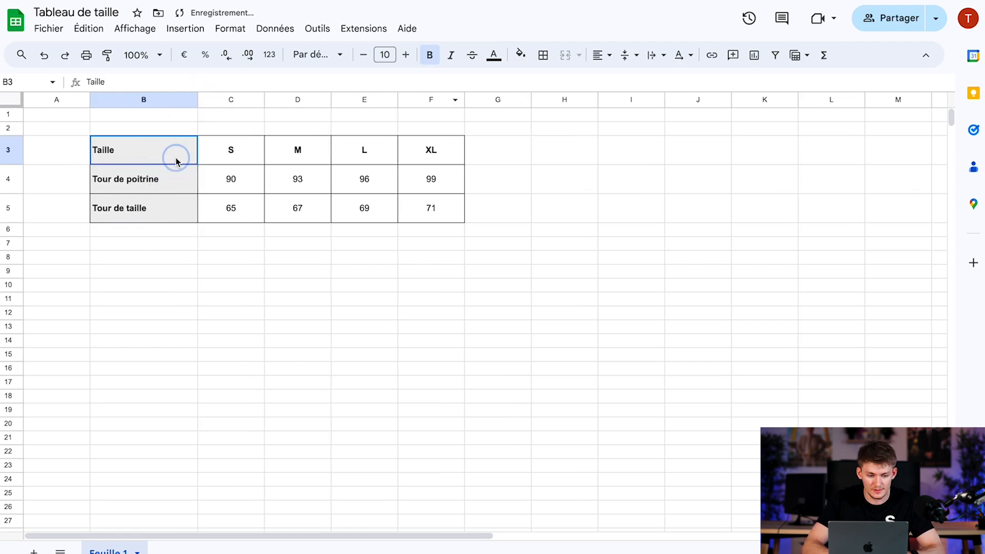
Step: Center the row labels in cells B3:B5 horizontally
drag(176, 161, 176, 206)
click(605, 58)
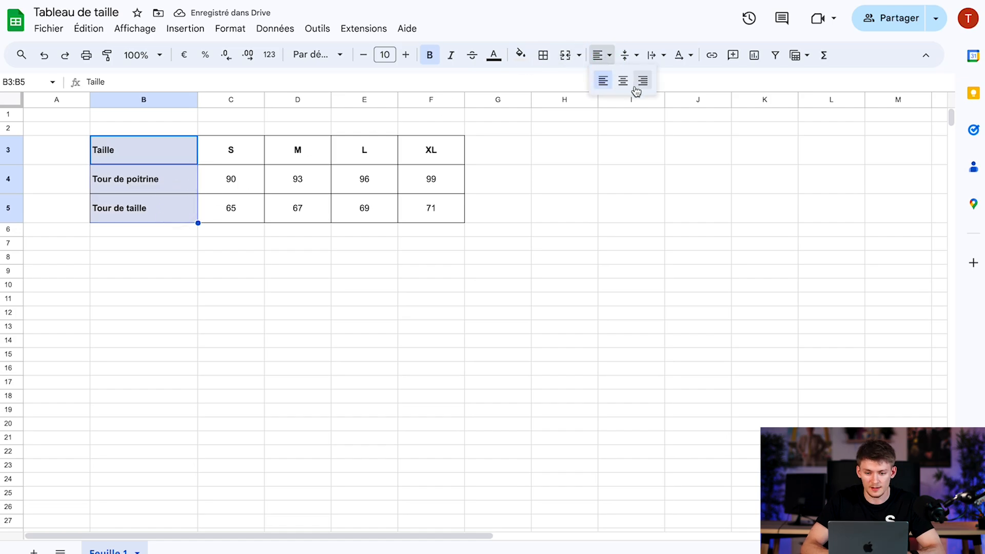
click(623, 80)
click(393, 272)
Step: Fill the size header cells C3:F3 (S to XL) with light gray
drag(203, 152, 431, 149)
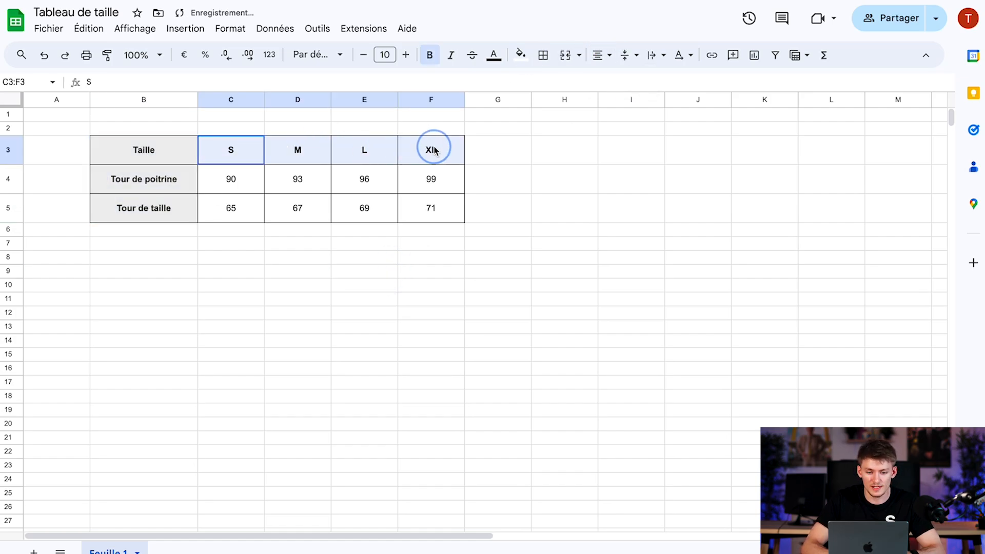
click(521, 55)
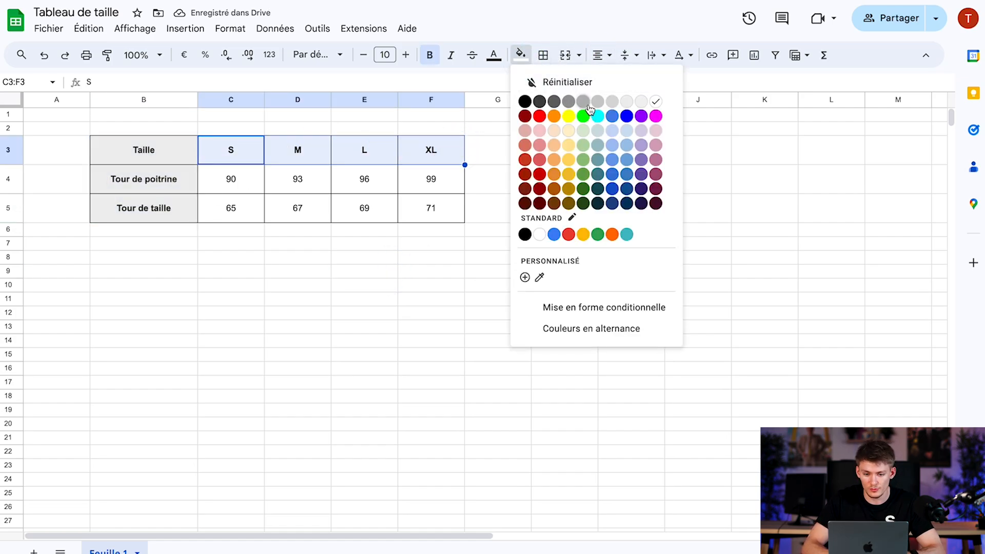
click(615, 104)
click(584, 244)
click(290, 284)
click(246, 179)
drag(246, 180, 263, 151)
click(176, 150)
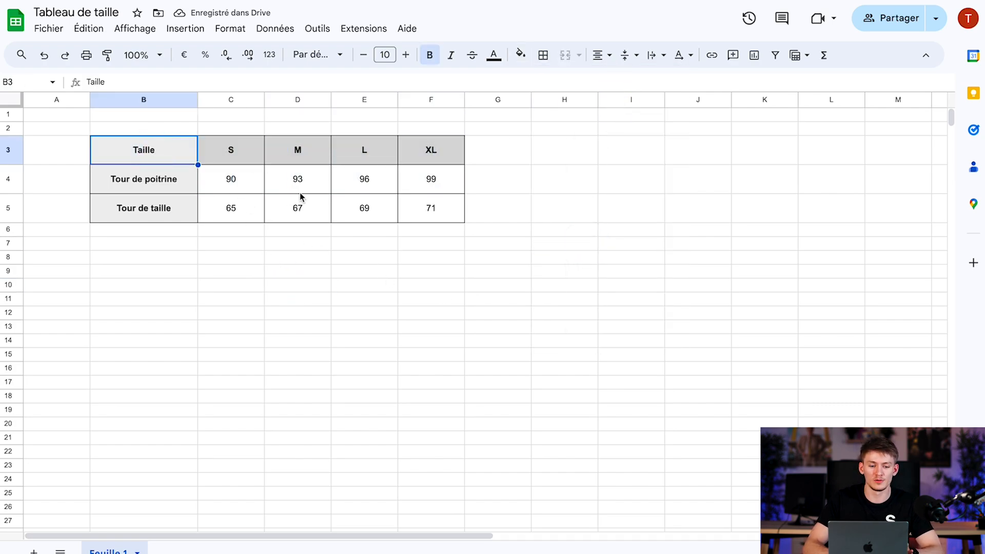
drag(238, 188, 431, 209)
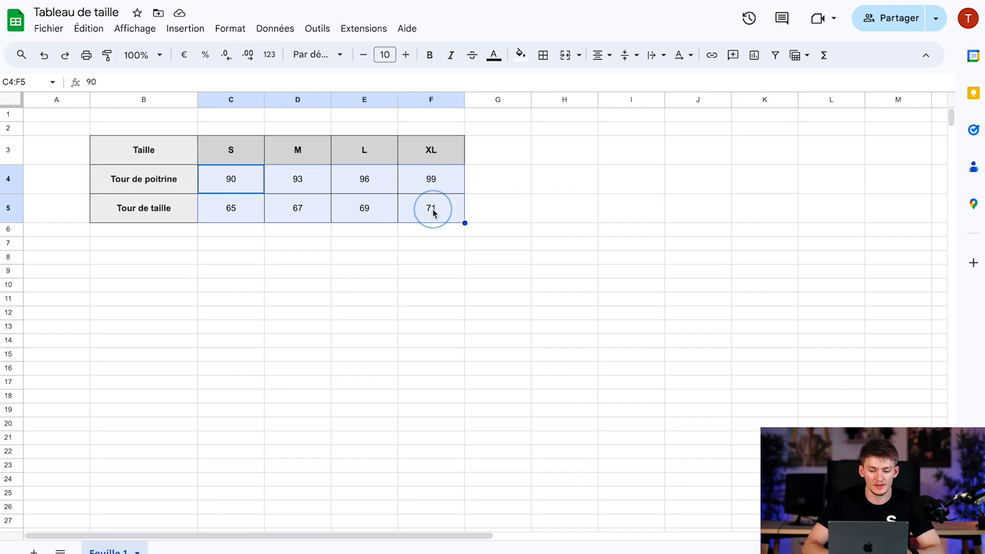
click(433, 218)
click(452, 251)
click(245, 188)
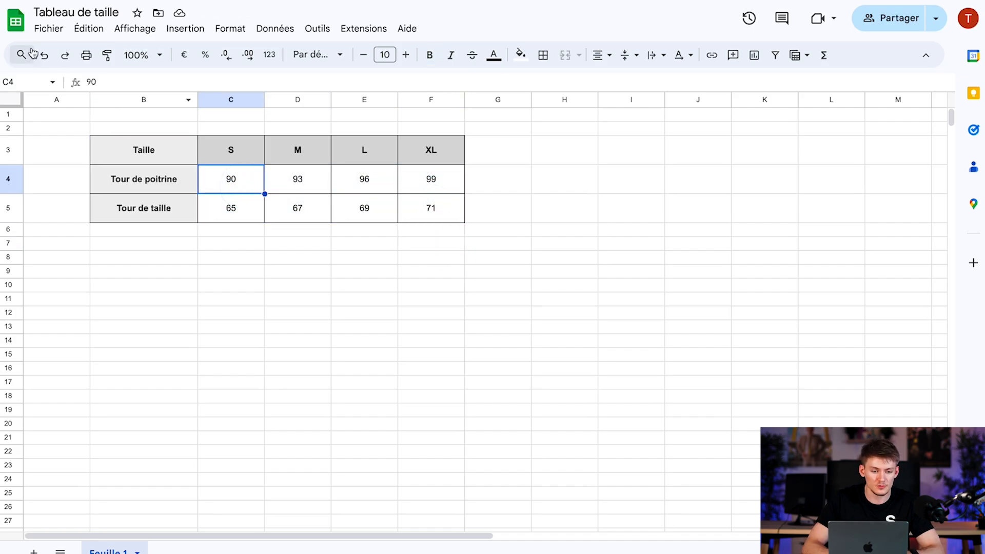
Step: Export the current sheet as an A4 landscape PDF, fitted to width with gridlines hidden
click(49, 28)
mouse_move(205, 198)
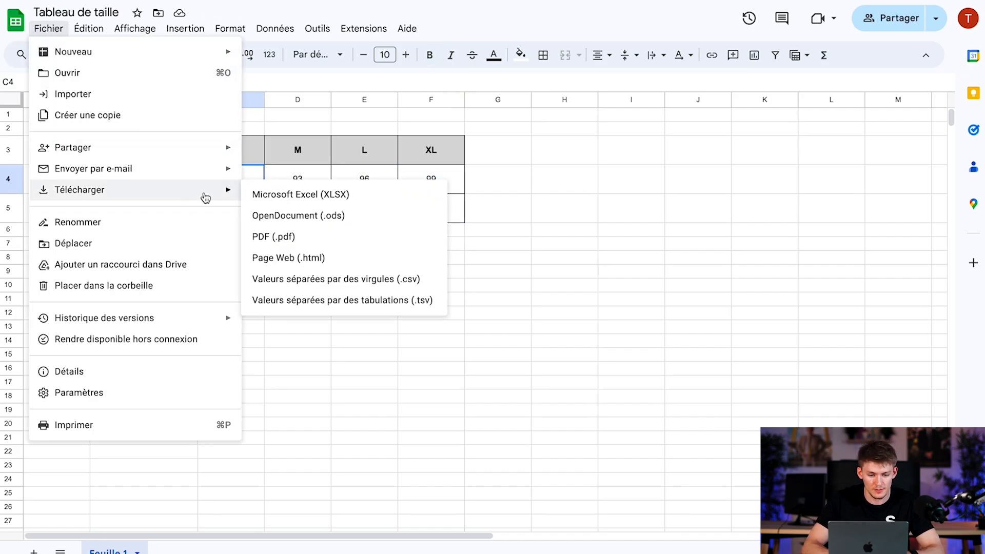
click(289, 239)
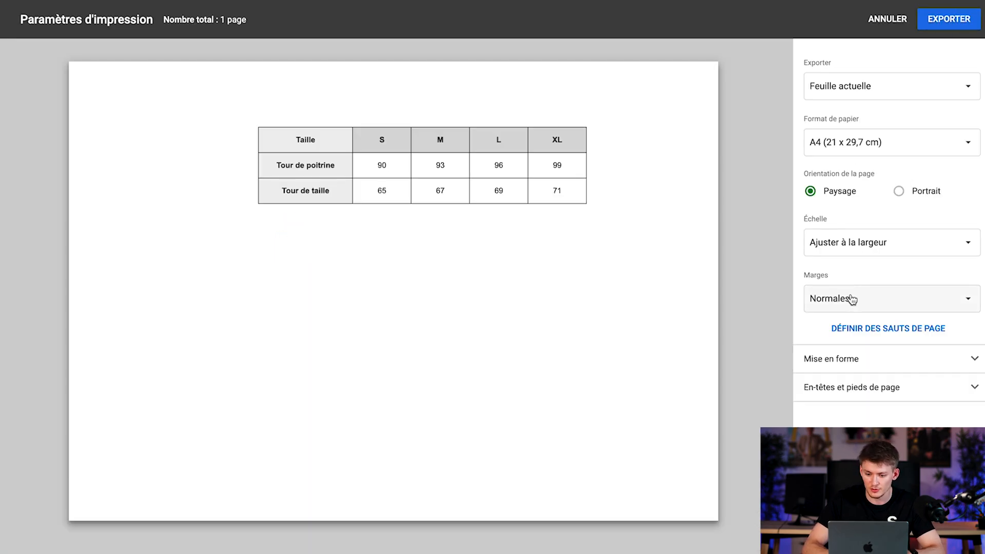
click(842, 368)
click(811, 385)
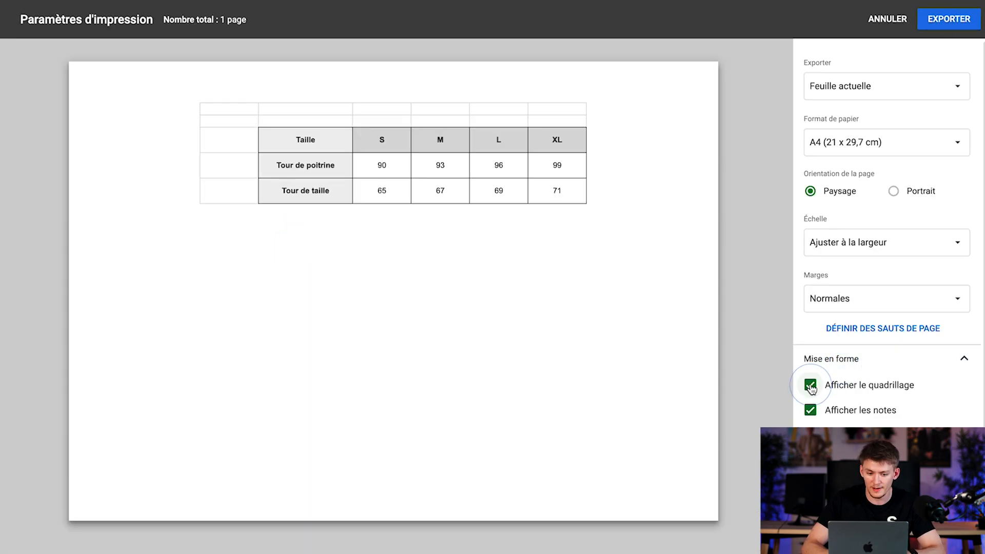
click(811, 385)
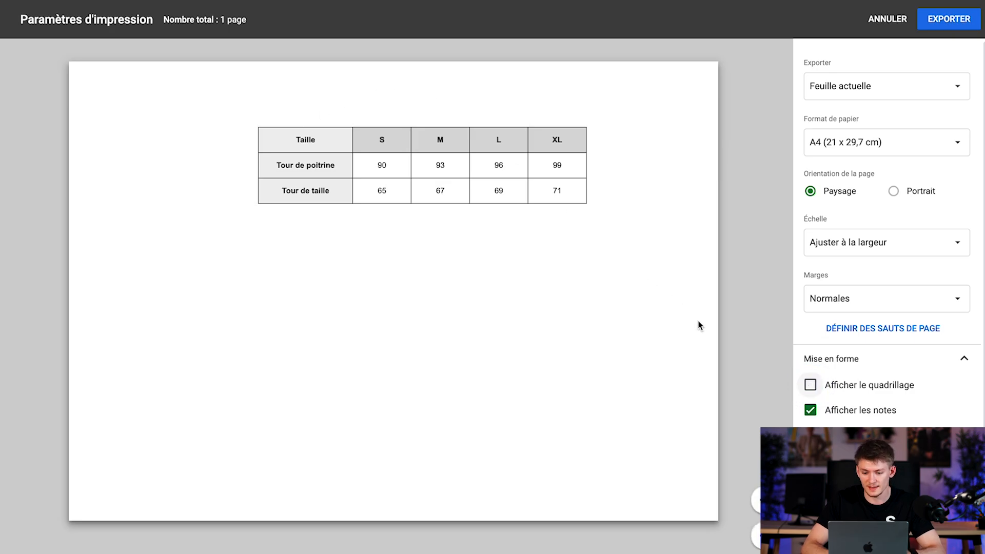
scroll(886, 235, down, 2)
scroll(887, 234, up, 2)
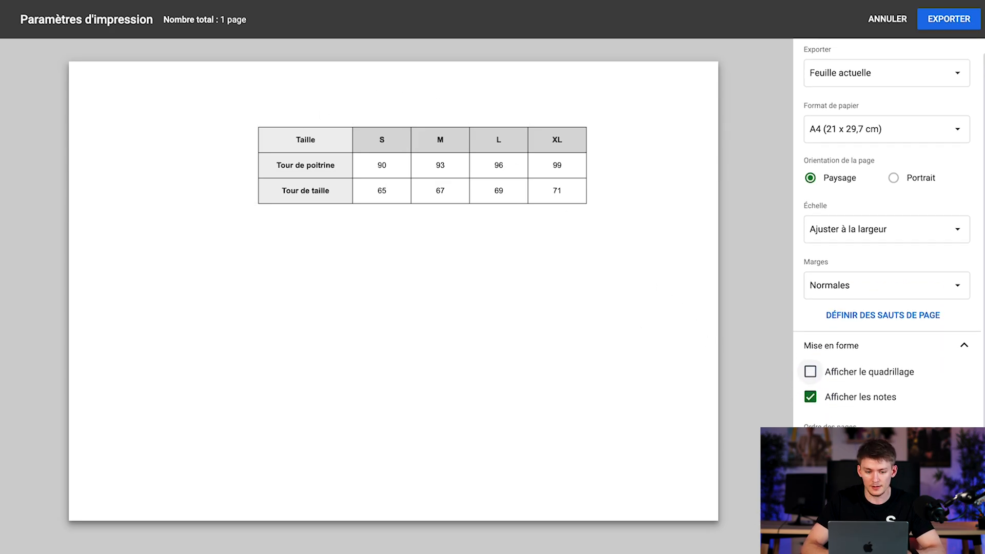
click(926, 26)
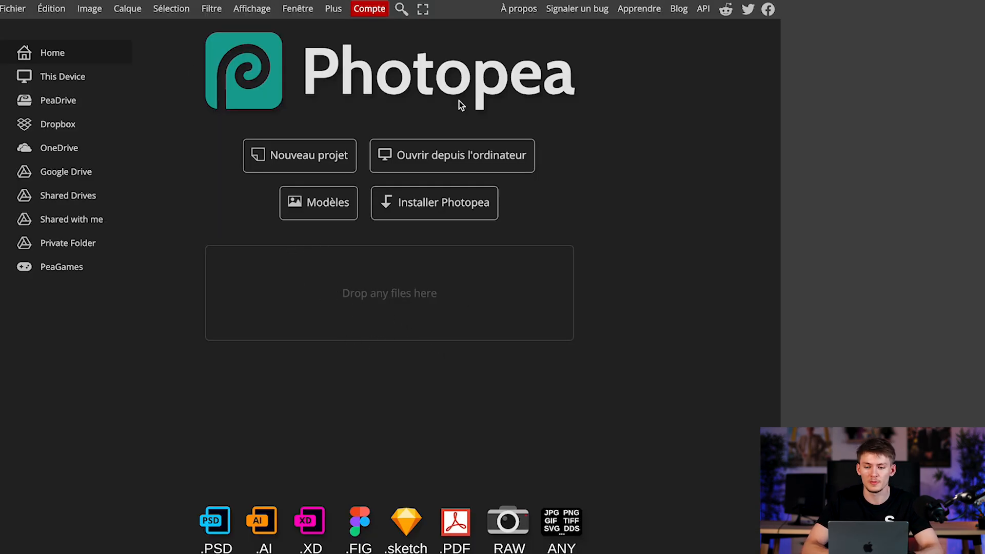
Step: Load the downloaded Tableau de taille PDF into Photopea
click(803, 36)
drag(803, 37, 464, 297)
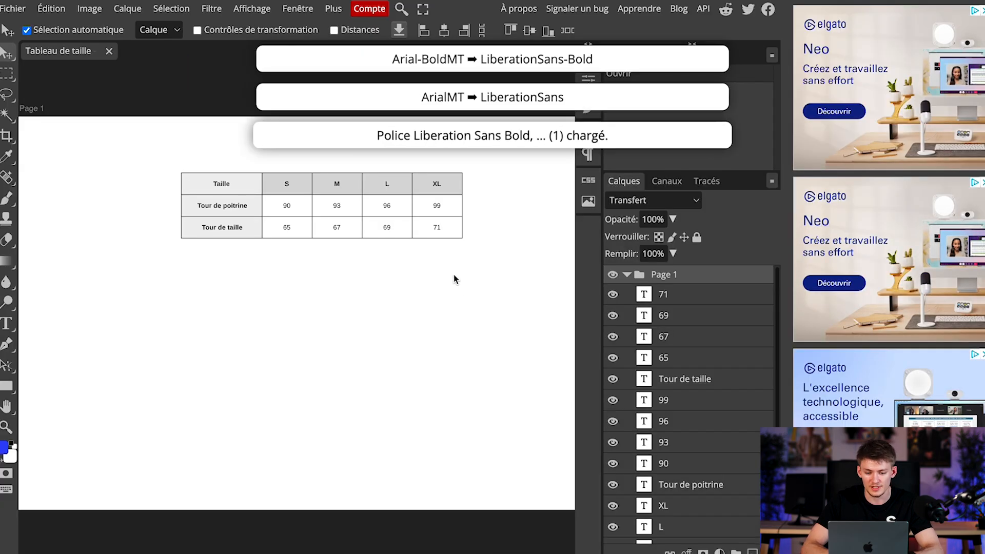
scroll(453, 296, up, 2)
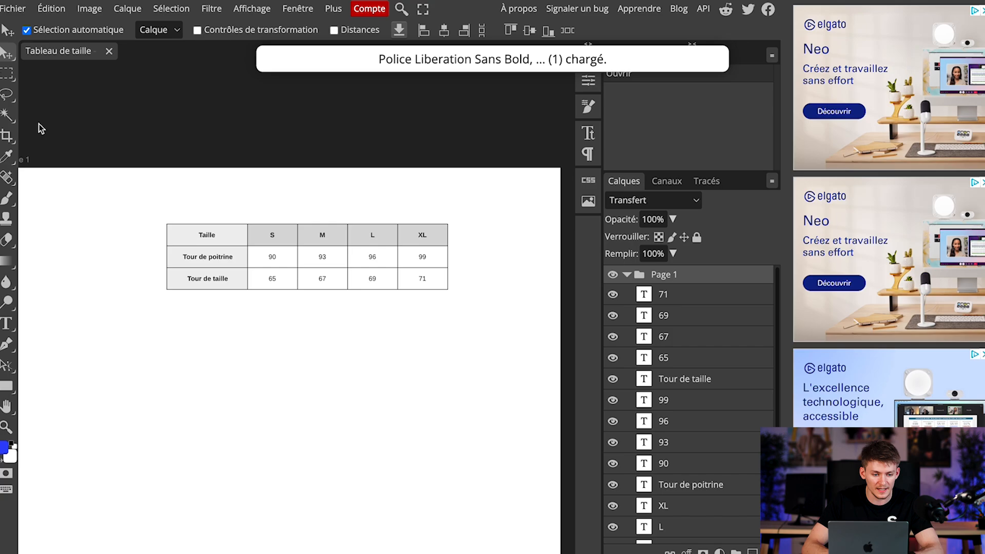
Step: Crop the page tightly to the outer border of the size table
click(7, 136)
drag(159, 216, 459, 300)
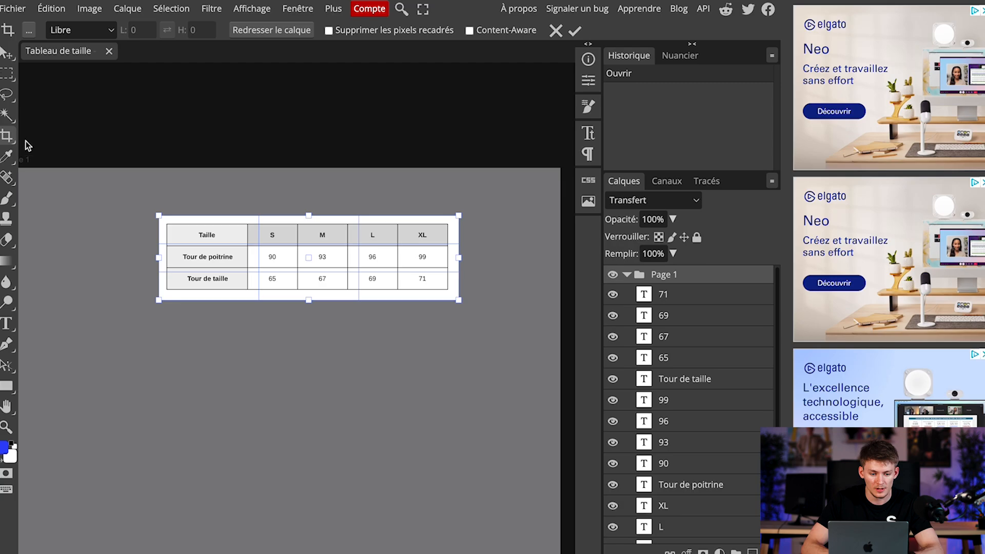
click(29, 30)
click(176, 56)
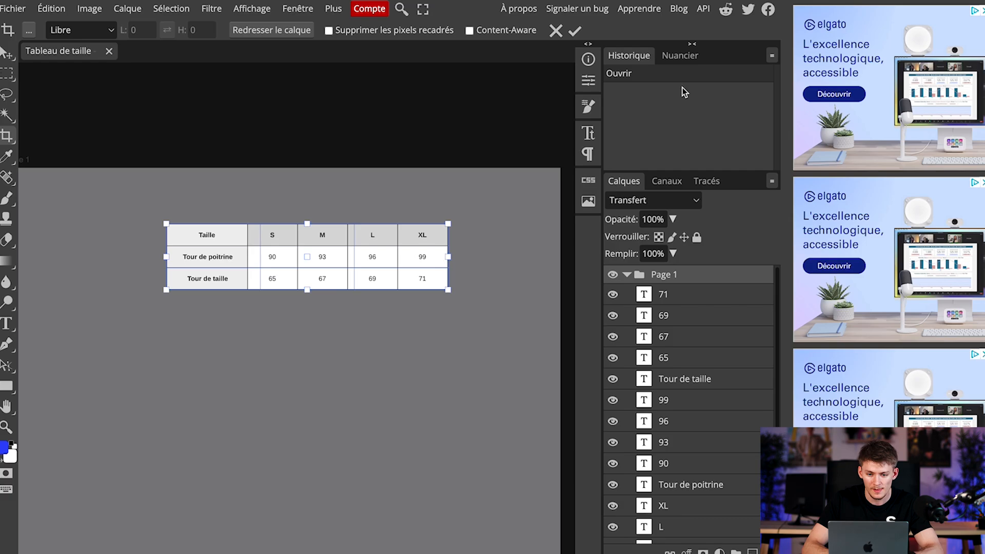
click(575, 31)
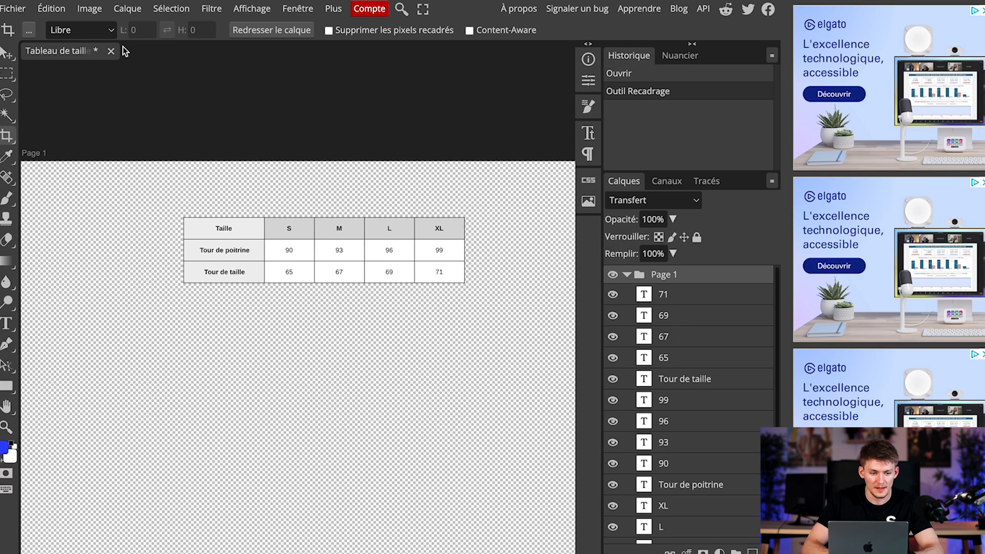
Step: Export the cropped size table as a PNG and save it
click(13, 9)
mouse_move(91, 205)
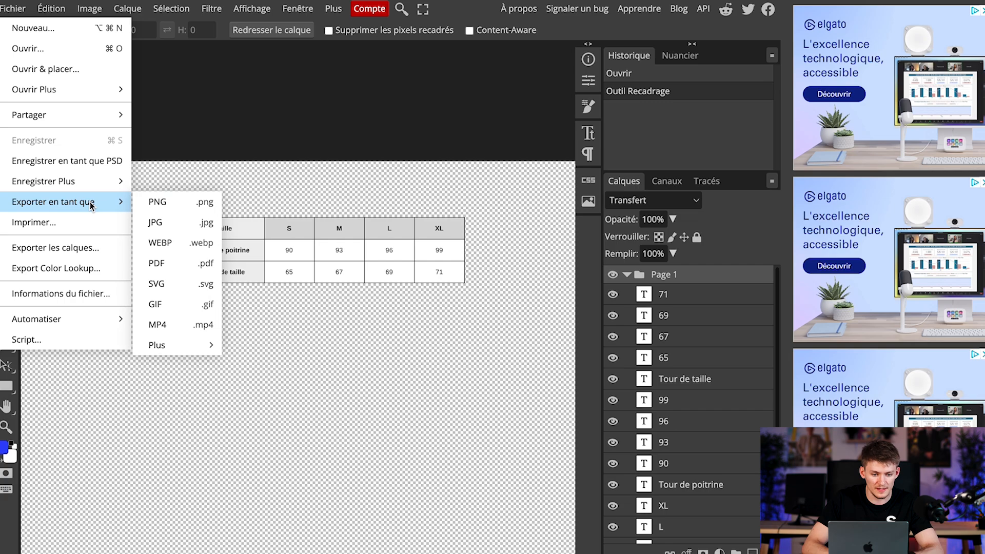
click(154, 204)
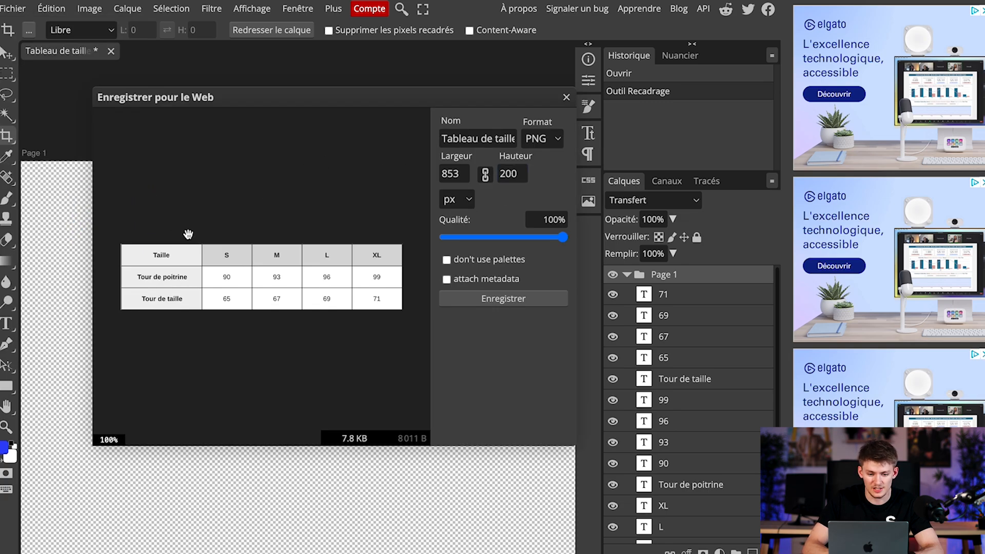
click(506, 300)
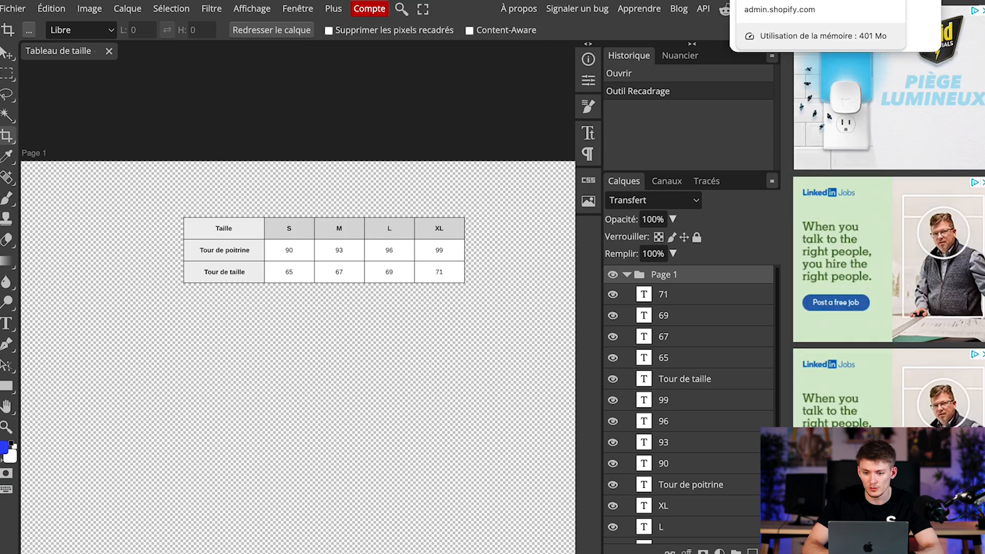
Step: In the Shopify theme editor, replace the Image Popup block's image with the uploaded Tableau de taille PNG and save
click(780, 1)
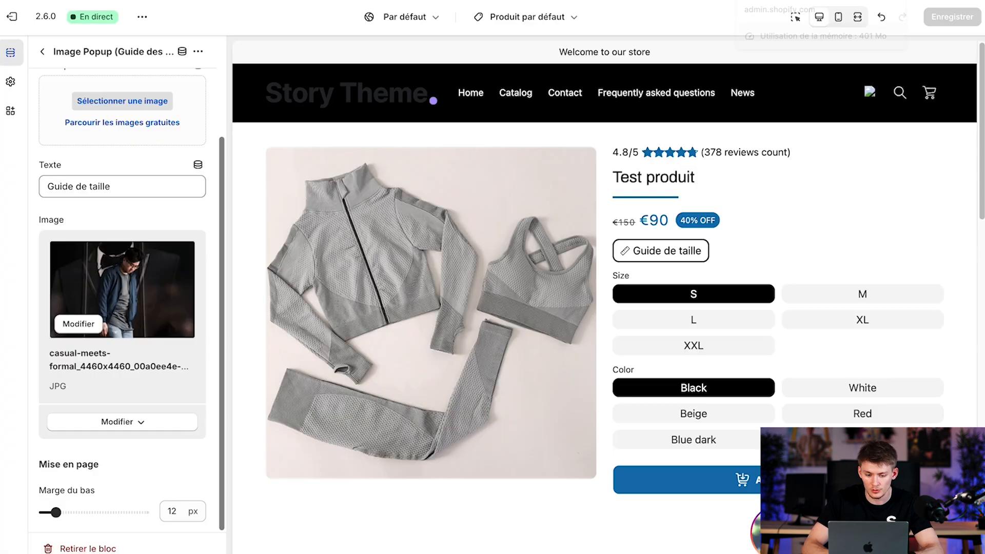
click(97, 270)
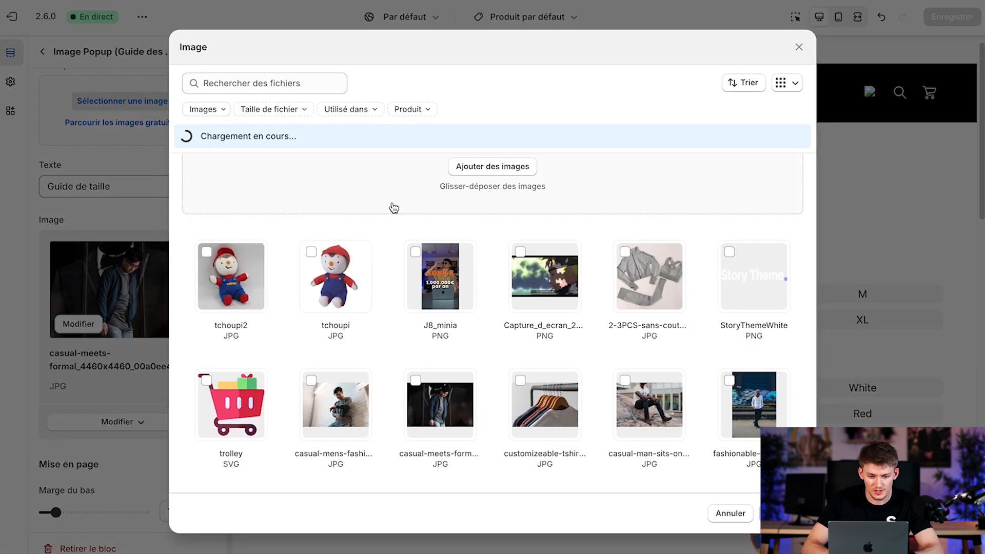
click(913, 4)
drag(807, 36, 505, 141)
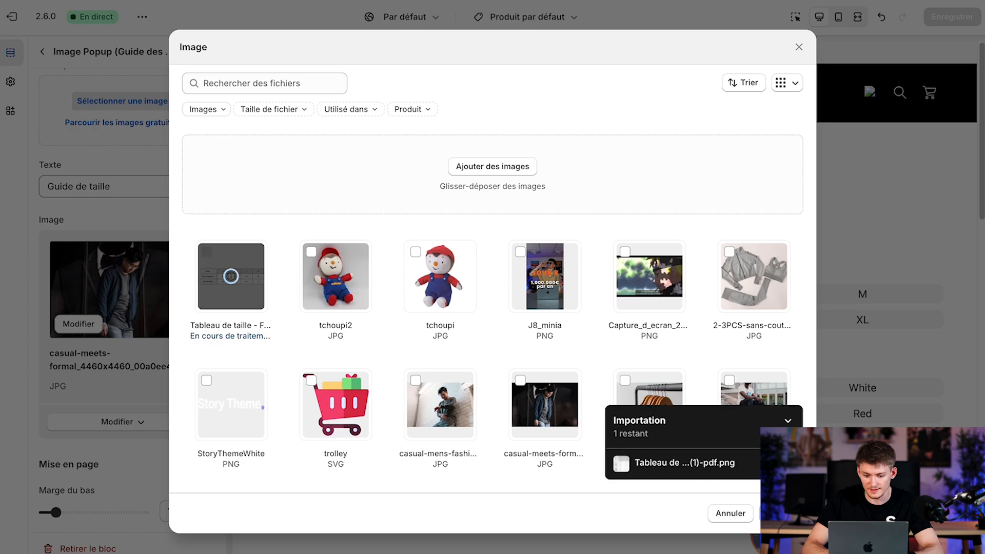
click(781, 514)
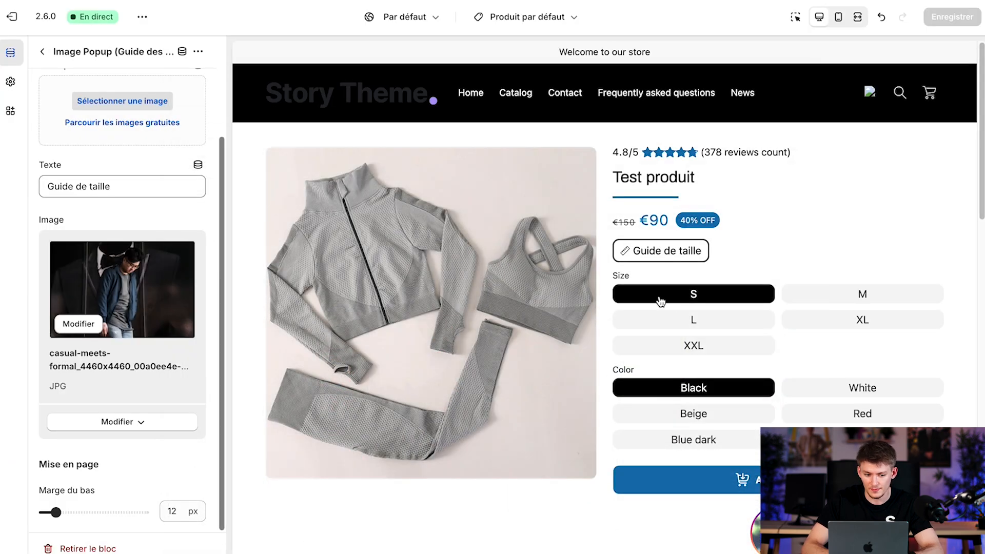
click(952, 17)
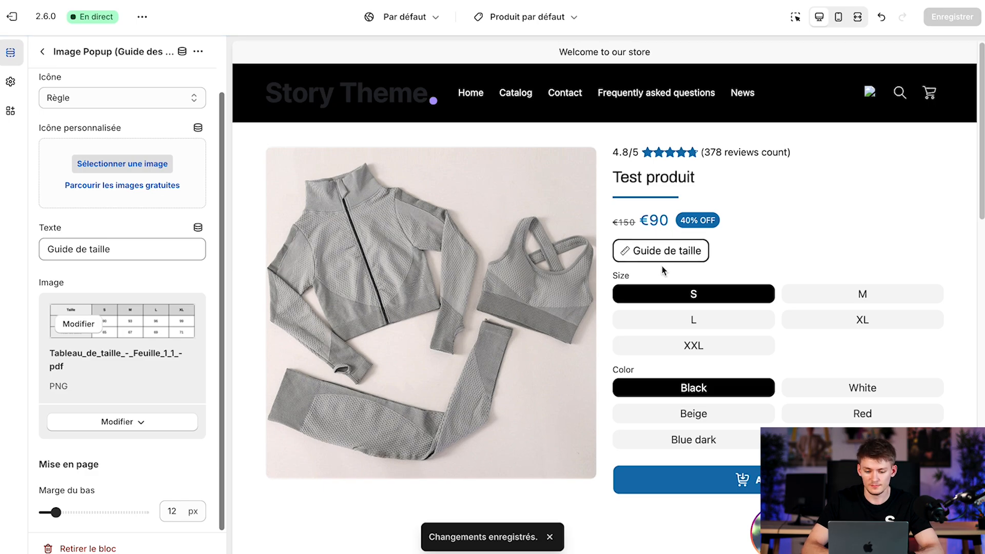
Step: Open the Guide de taille popup in the preview to check the size table, and close it
click(680, 252)
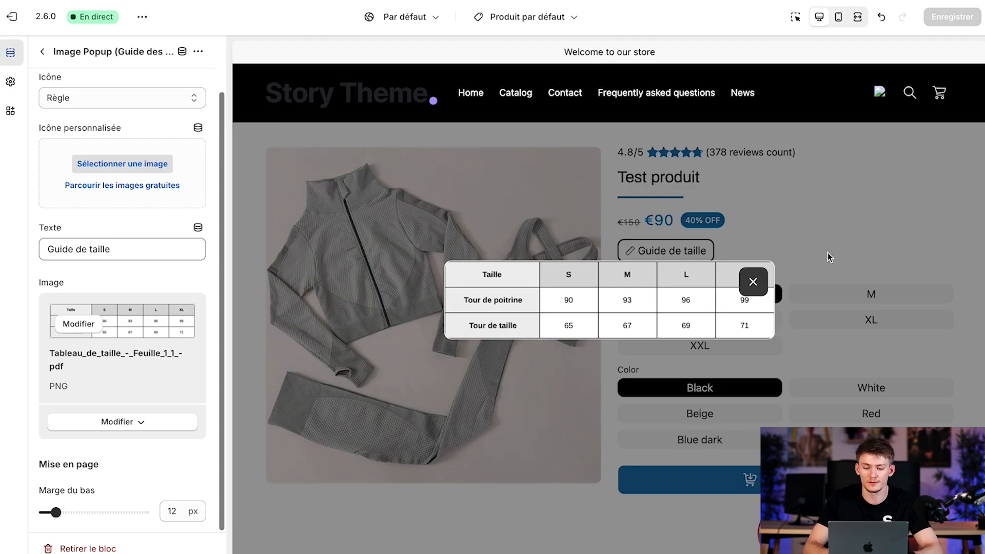
click(752, 282)
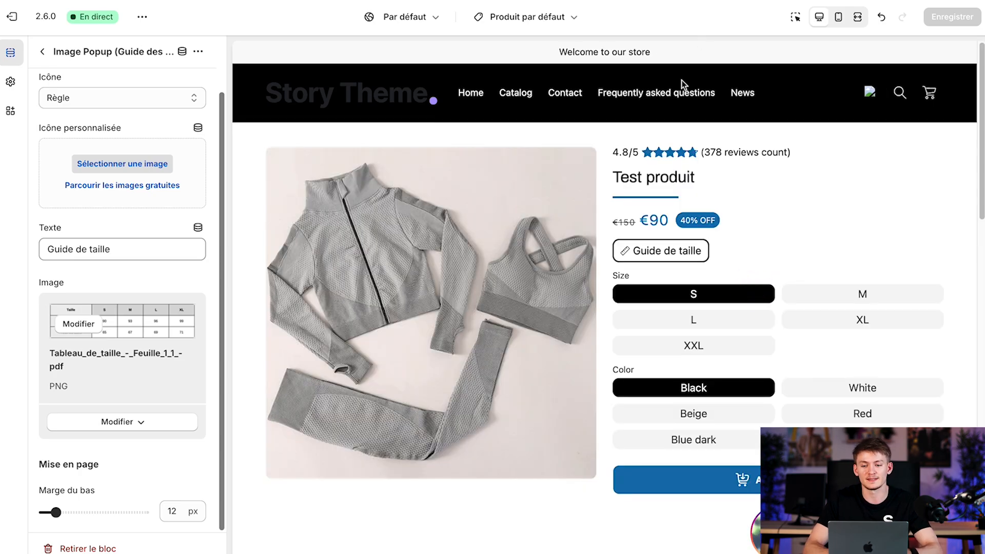